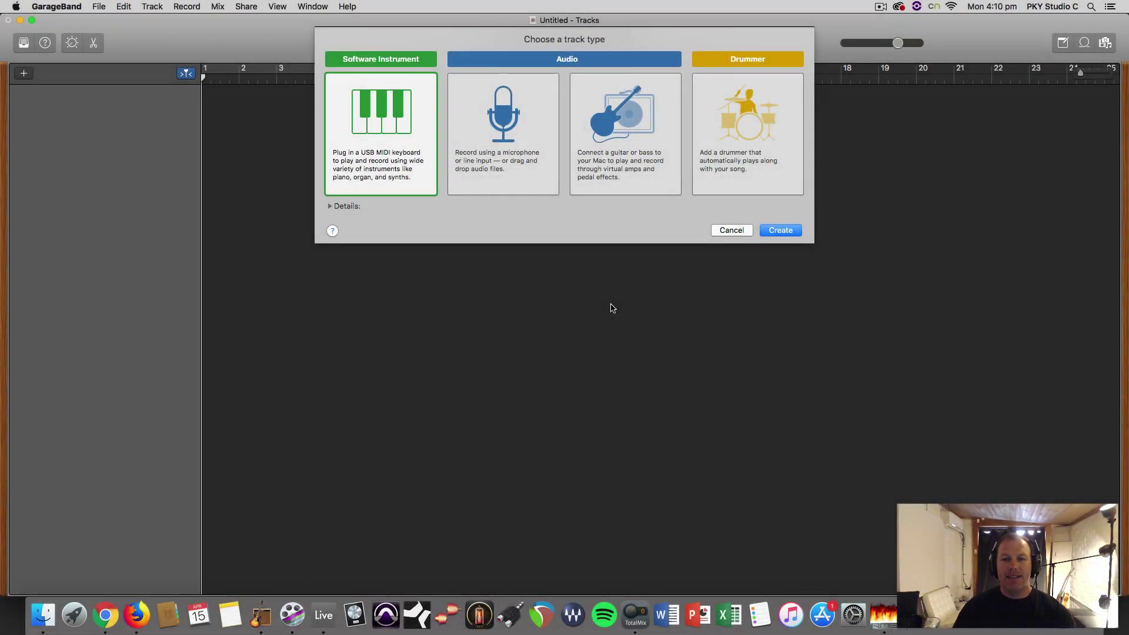
# Step: Create a Classic Electric Piano software instrument track, then minimize the Chrome window
pyautogui.doubleClick(372, 114)
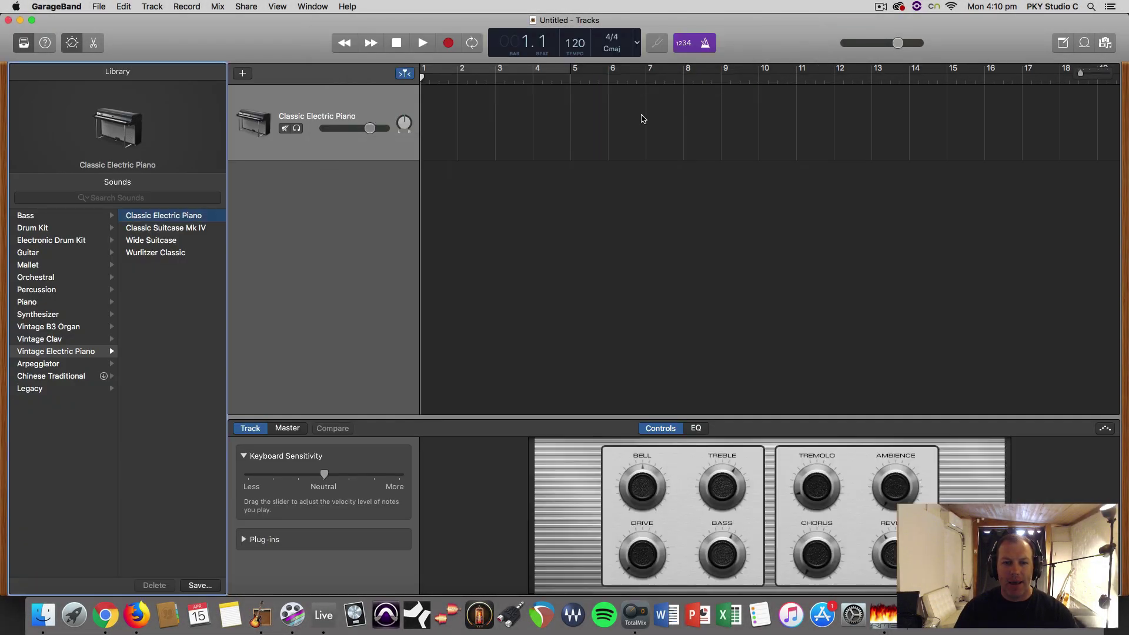
pyautogui.click(106, 615)
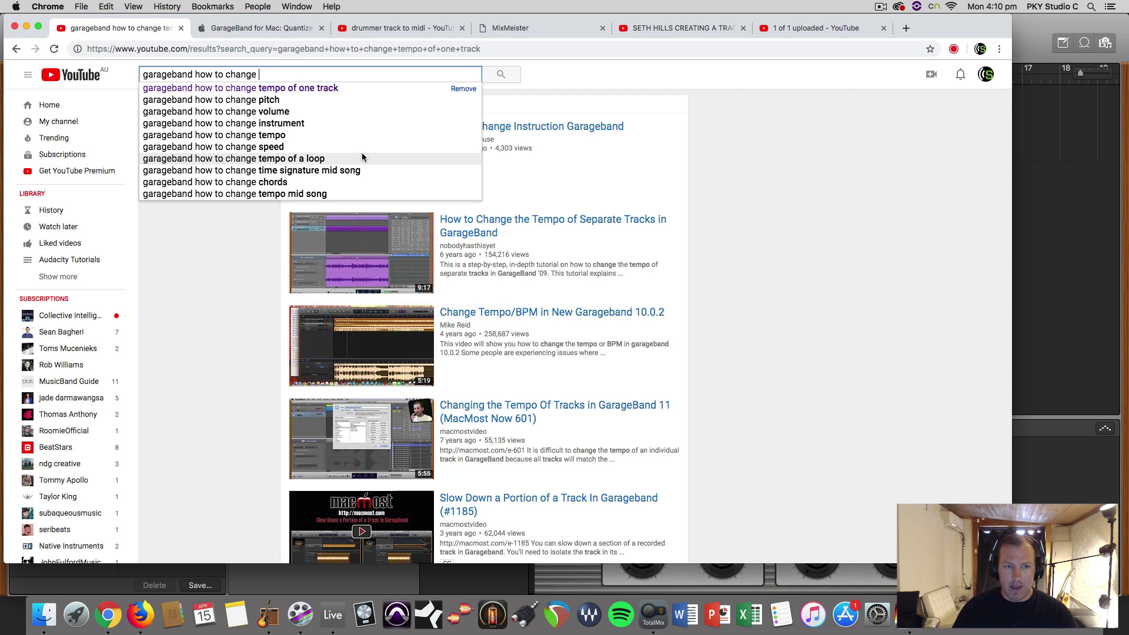
pyautogui.click(27, 28)
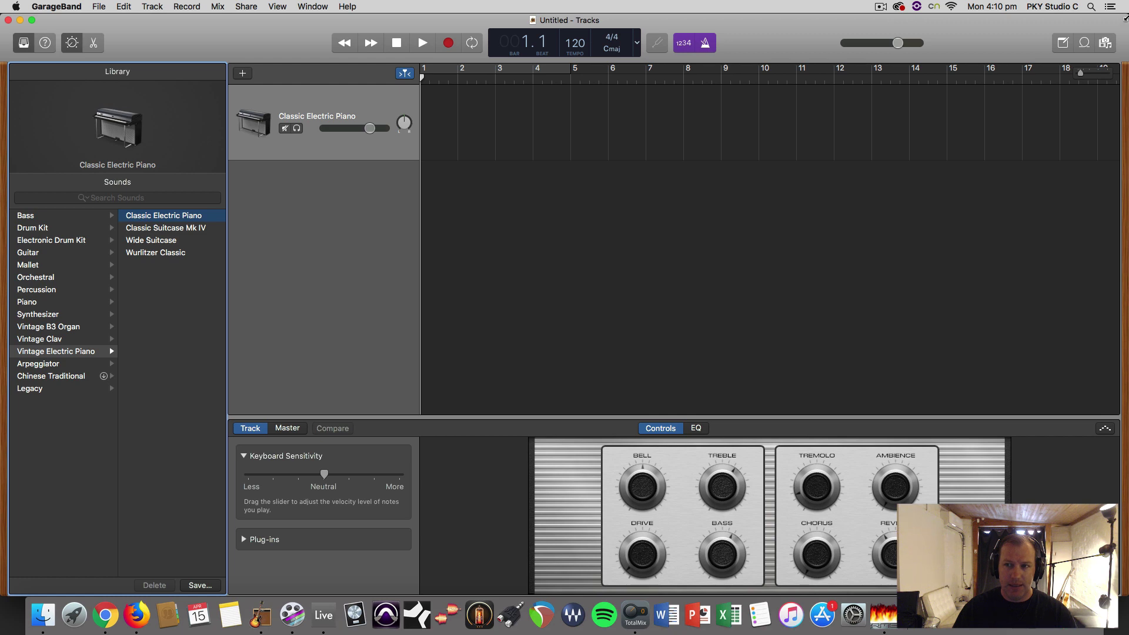
# Step: Narrow the GarageBand window and show the Apple Loops browser next to the tracks
pyautogui.moveTo(1125, 18); pyautogui.dragTo(1033, 19)
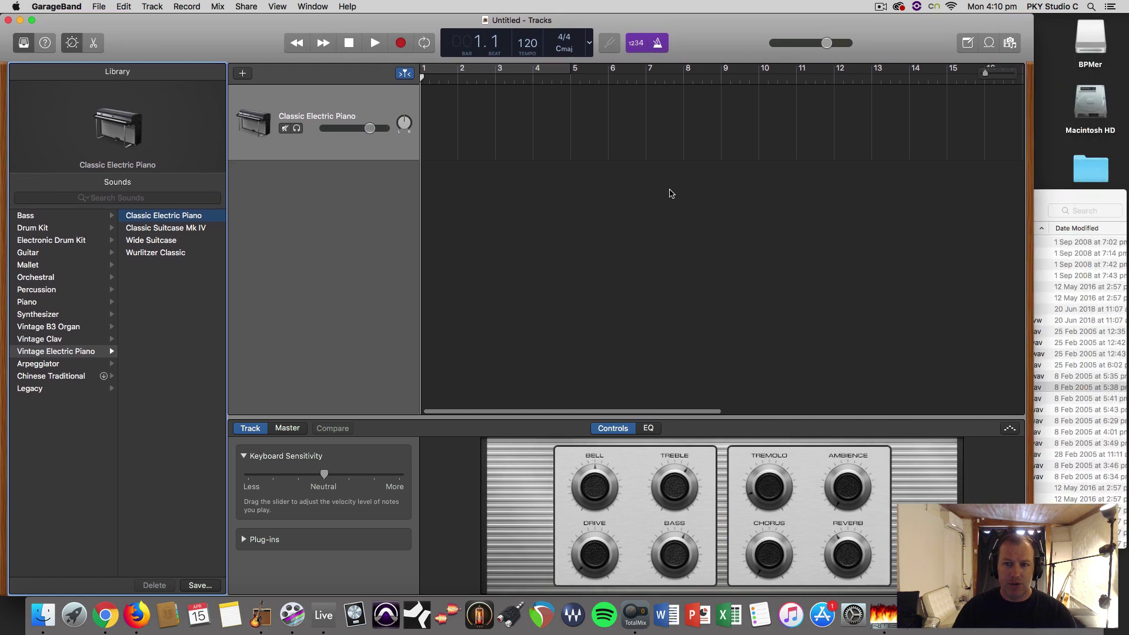
pyautogui.click(990, 43)
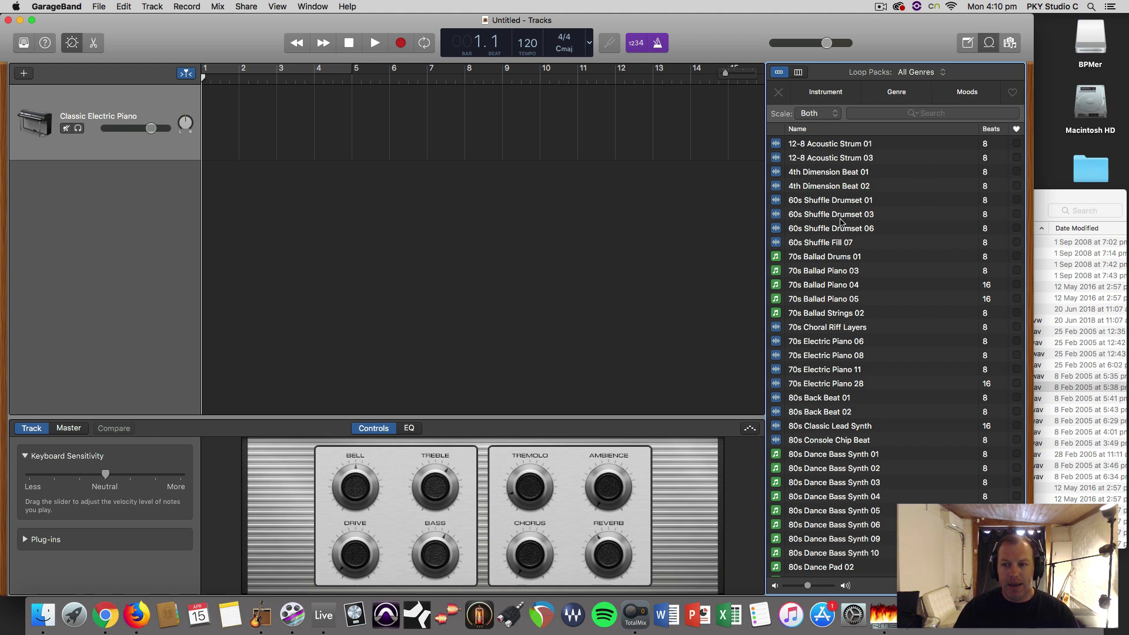
pyautogui.click(1089, 197)
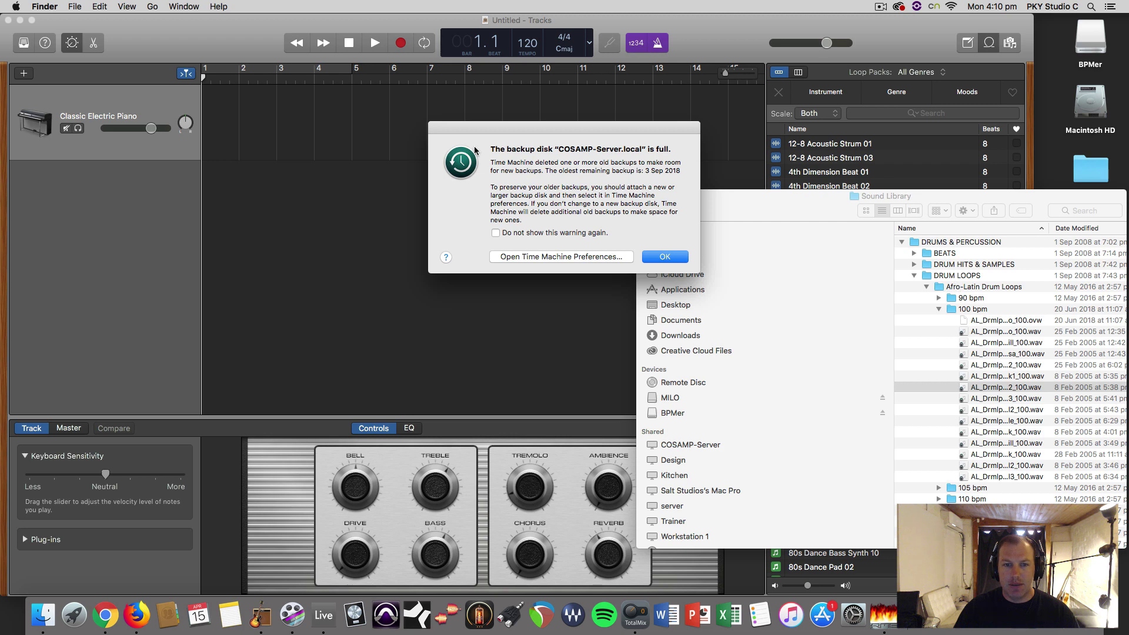
pyautogui.click(665, 257)
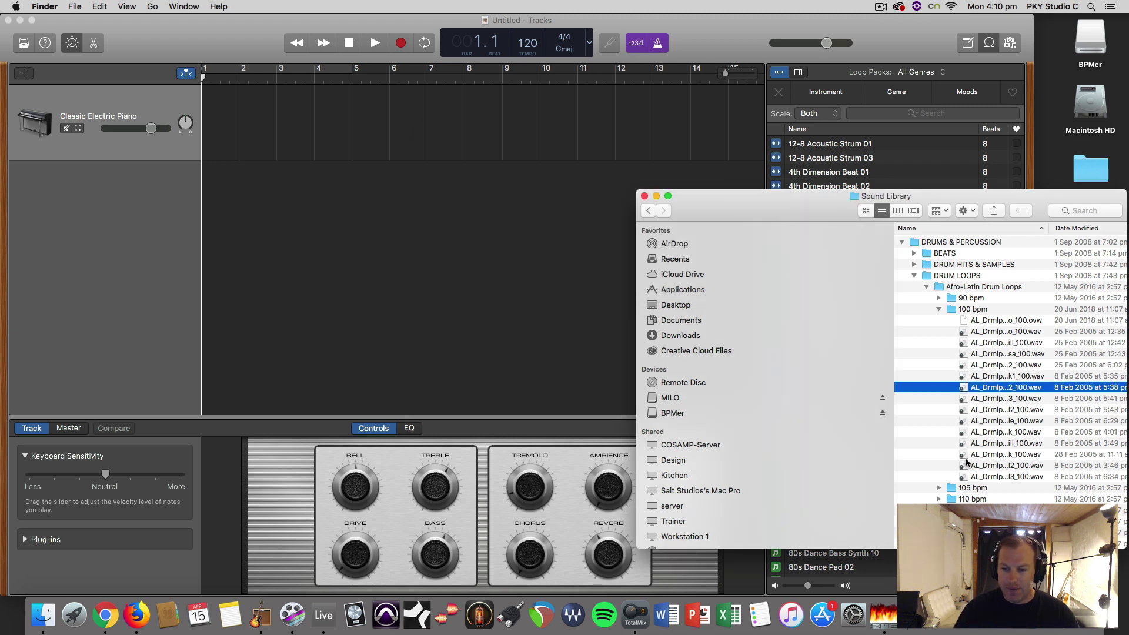
pyautogui.click(557, 255)
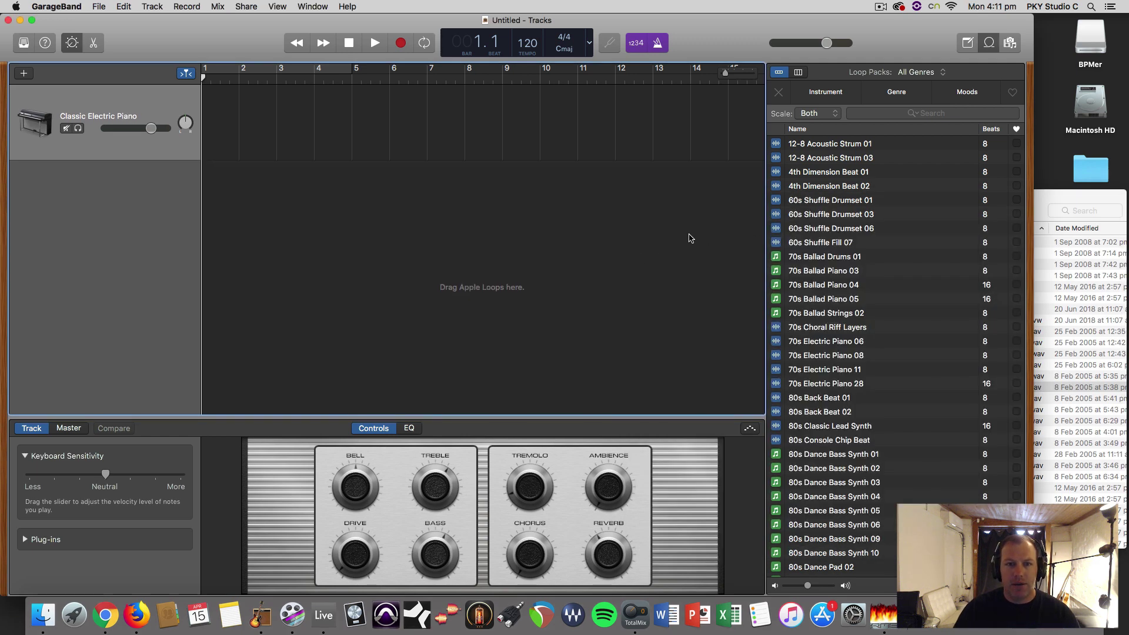
# Step: Reopen the loop browser and preview the Ambient Synth 01 and Ambition Strings loops
pyautogui.click(988, 45)
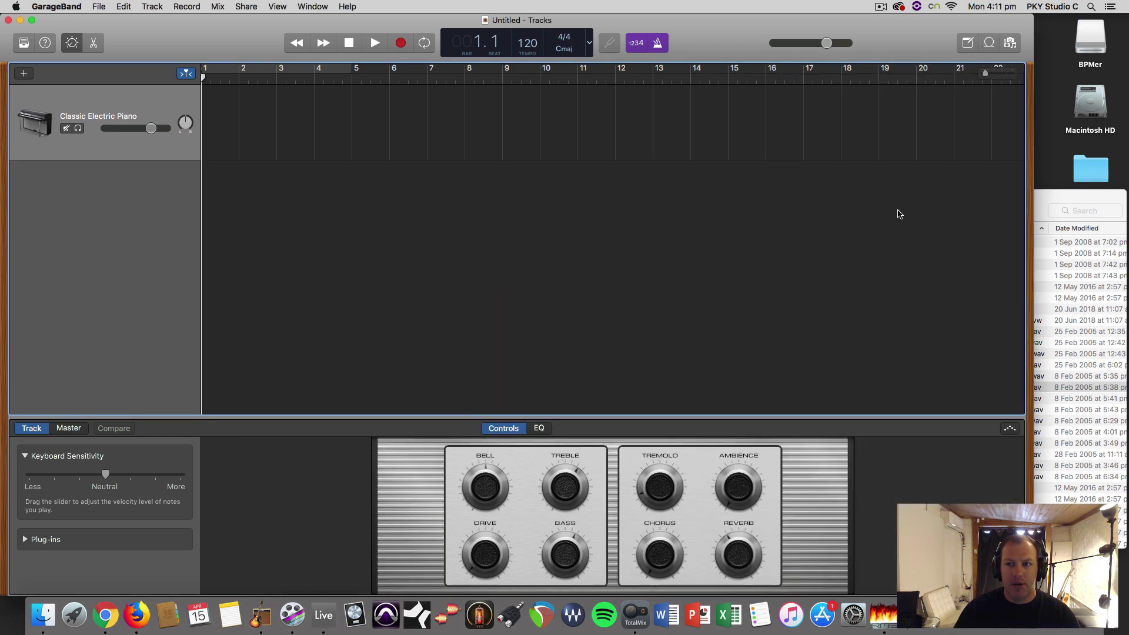
pyautogui.click(989, 44)
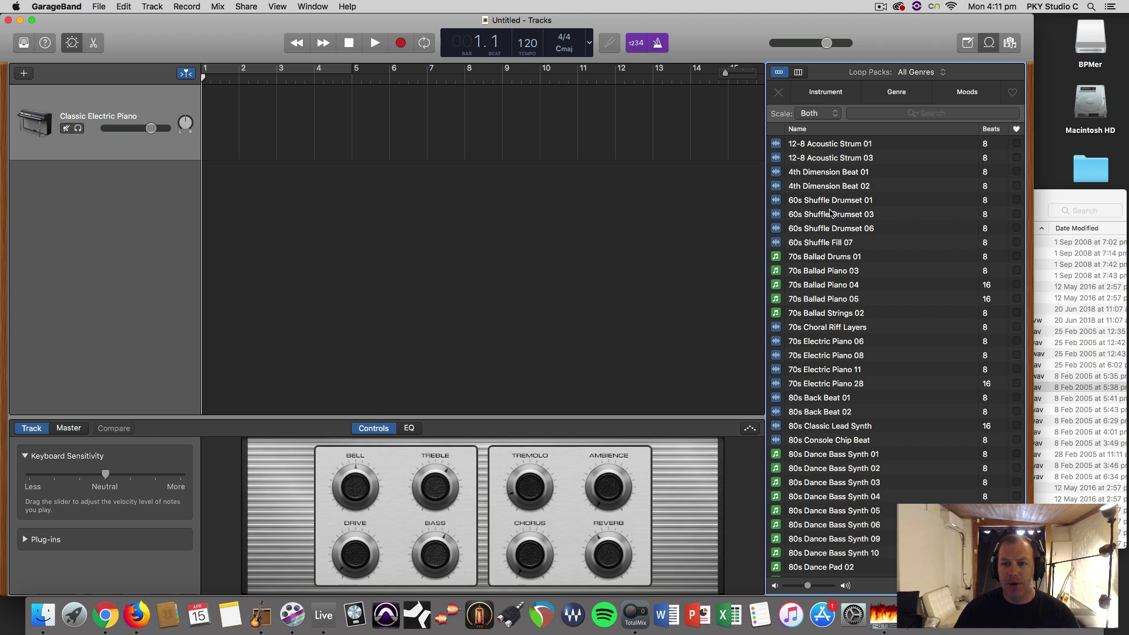
pyautogui.scroll(-15, 823, 341)
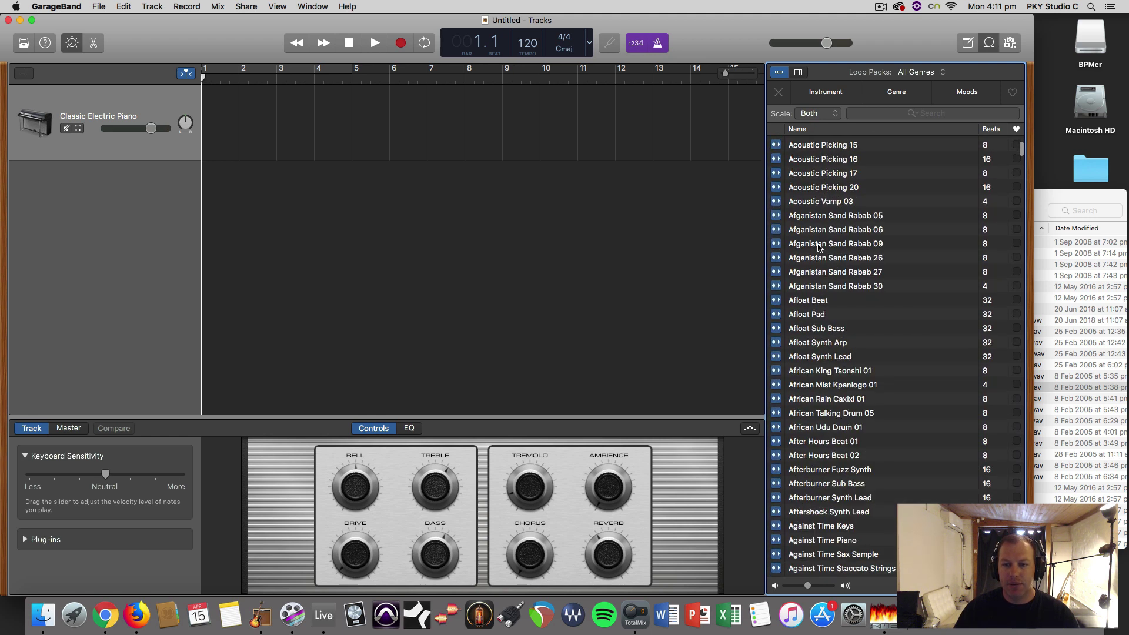
pyautogui.scroll(-15, 817, 306)
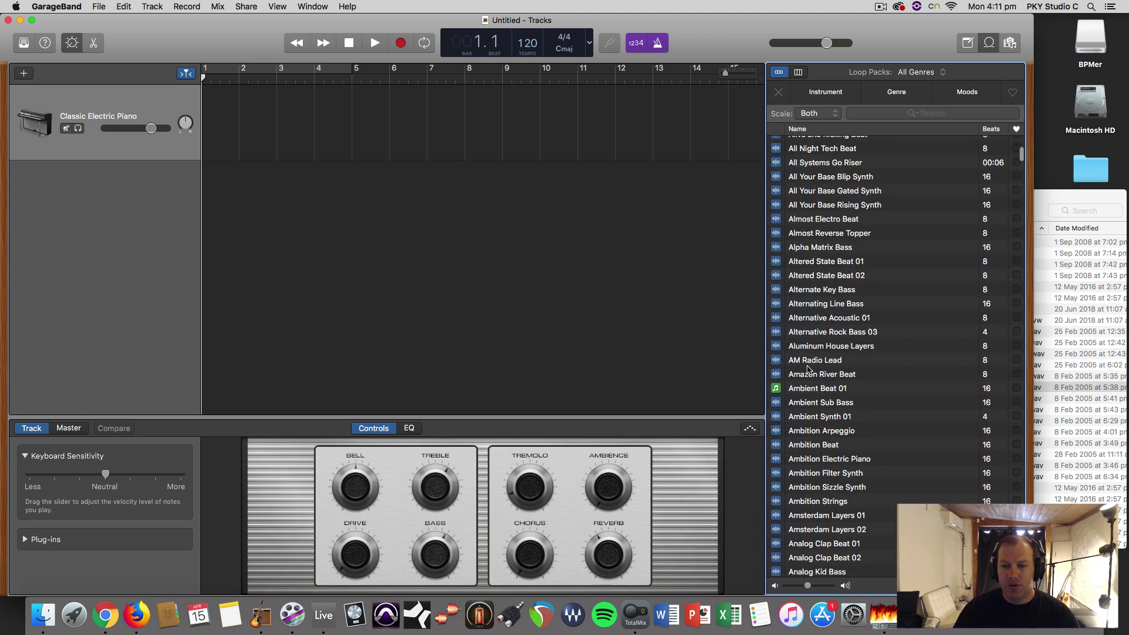
pyautogui.scroll(-5, 809, 368)
pyautogui.click(809, 327)
pyautogui.click(824, 412)
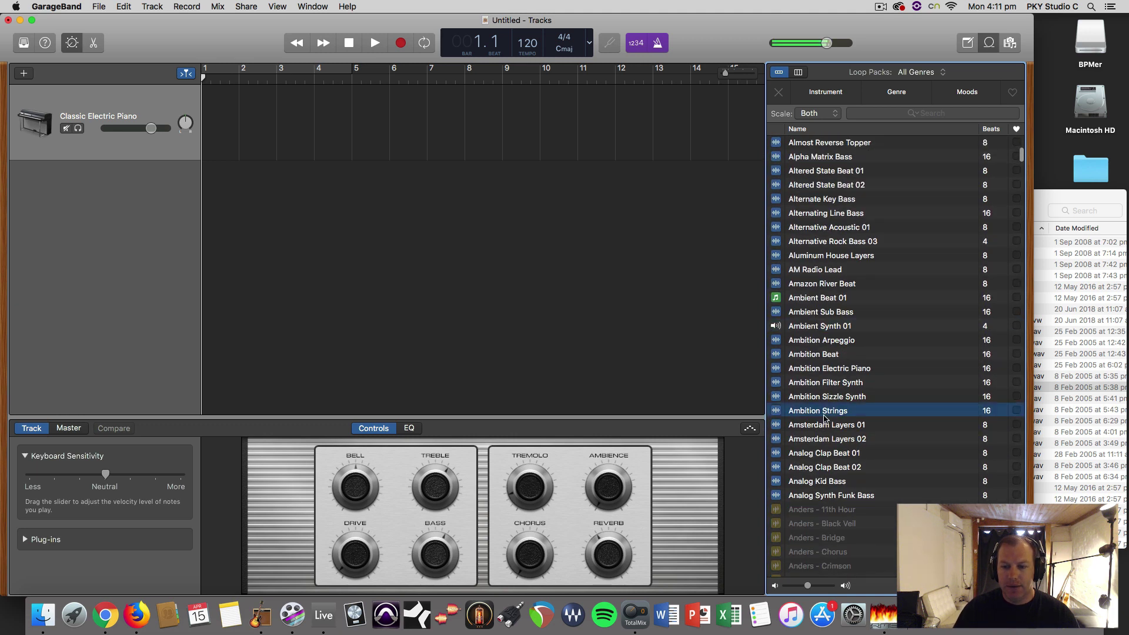
# Step: Preview the Ascension Arp 01, Atomic Garage Beat 01 and Aurora Beat loops
pyautogui.scroll(-20, 820, 429)
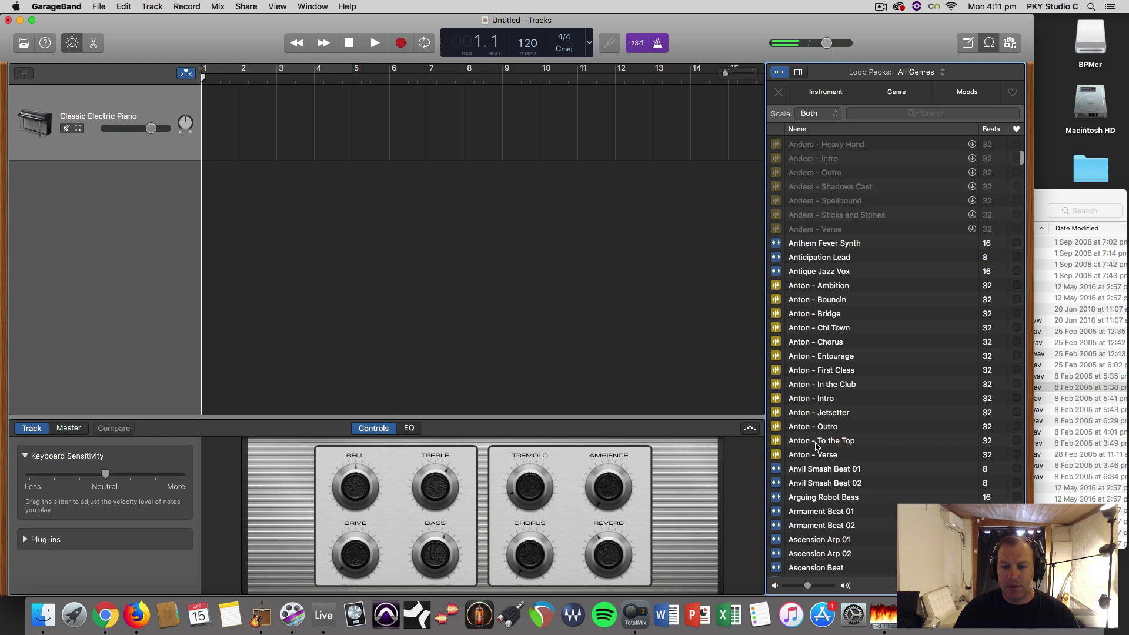
pyautogui.scroll(-8, 816, 448)
pyautogui.click(816, 444)
pyautogui.scroll(-8, 817, 411)
pyautogui.click(818, 410)
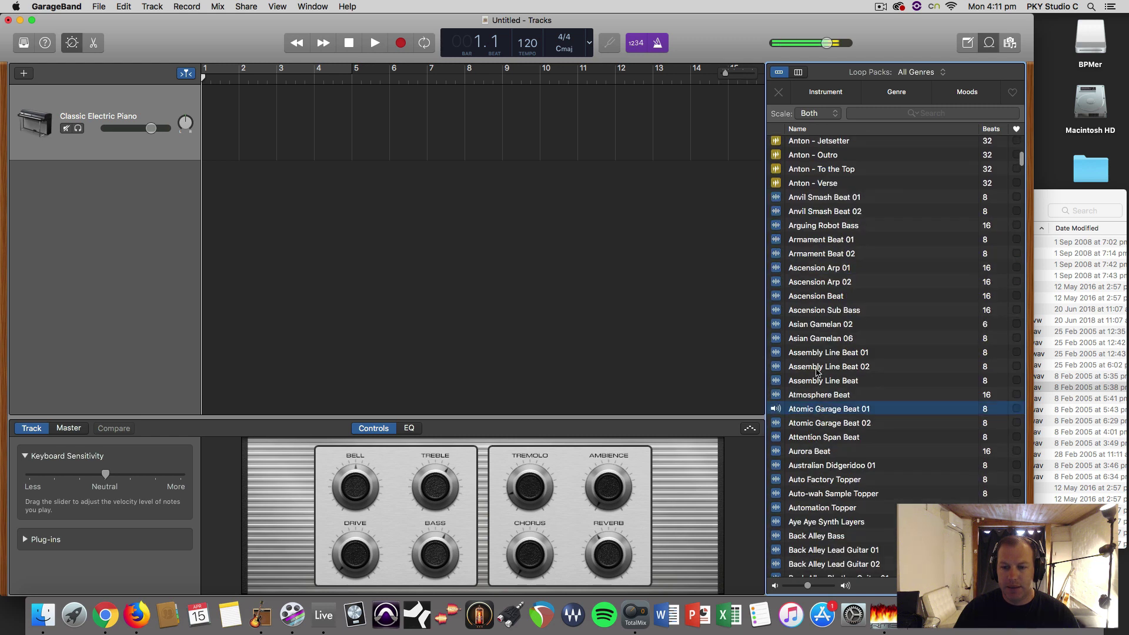
pyautogui.click(809, 451)
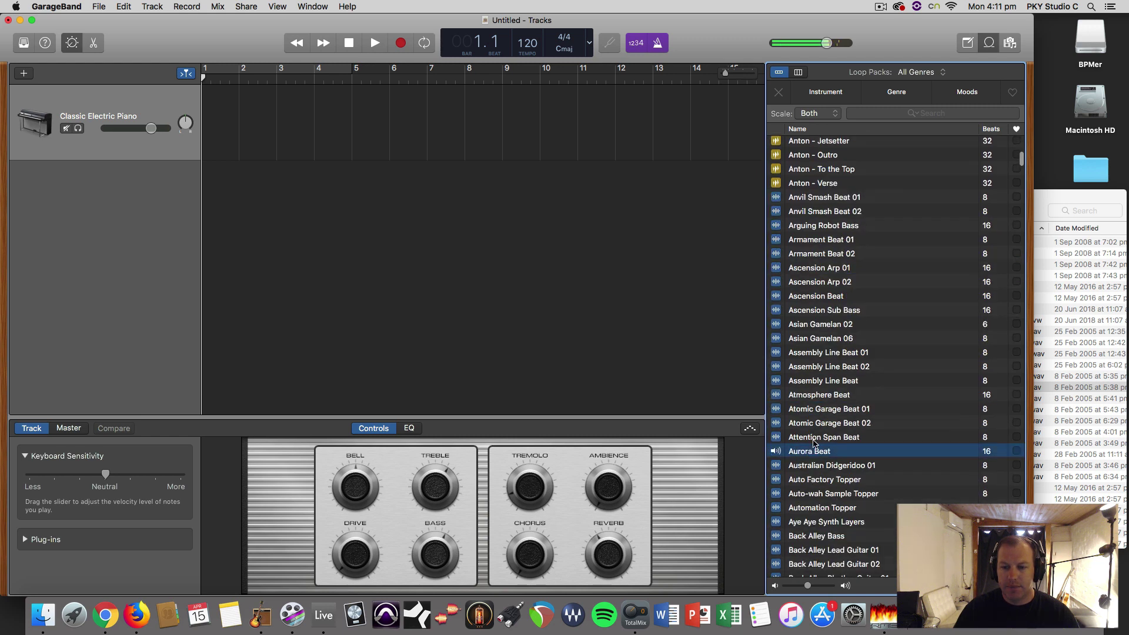
# Step: Add Aurora Beat as a new track starting at bar 1 and play it
pyautogui.moveTo(810, 453); pyautogui.dragTo(266, 306)
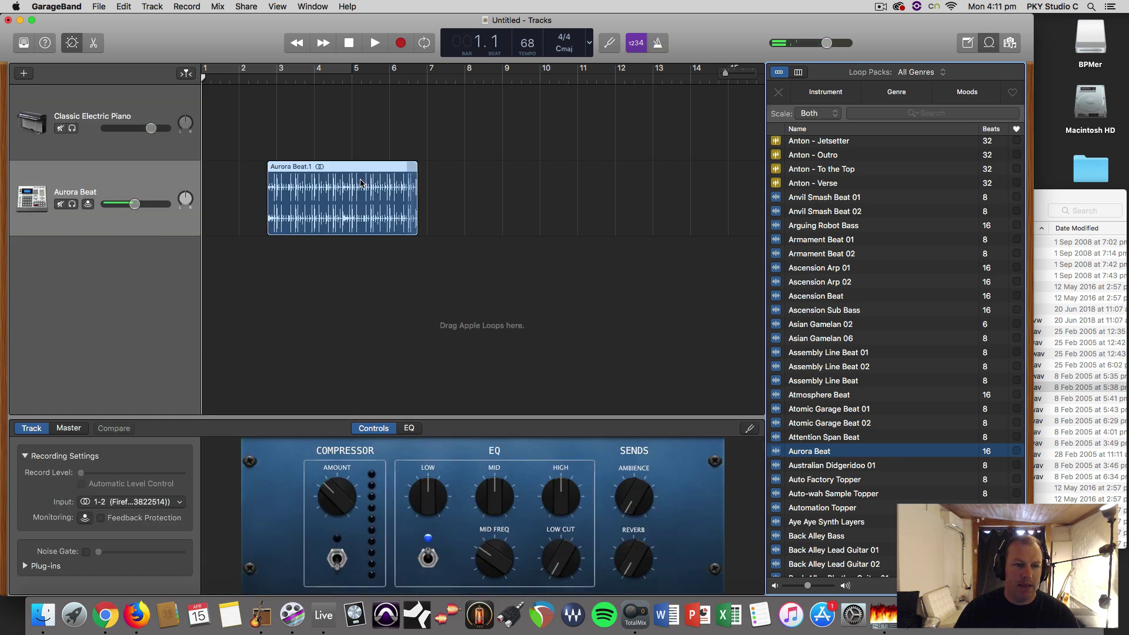
pyautogui.moveTo(362, 179); pyautogui.dragTo(283, 180)
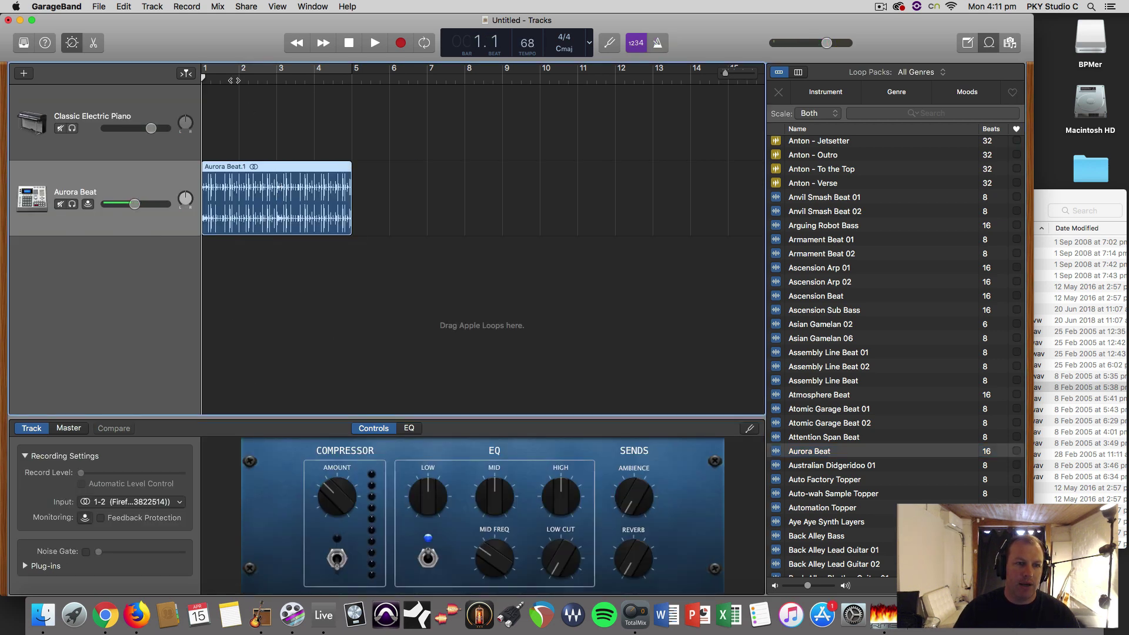
pyautogui.press('space')
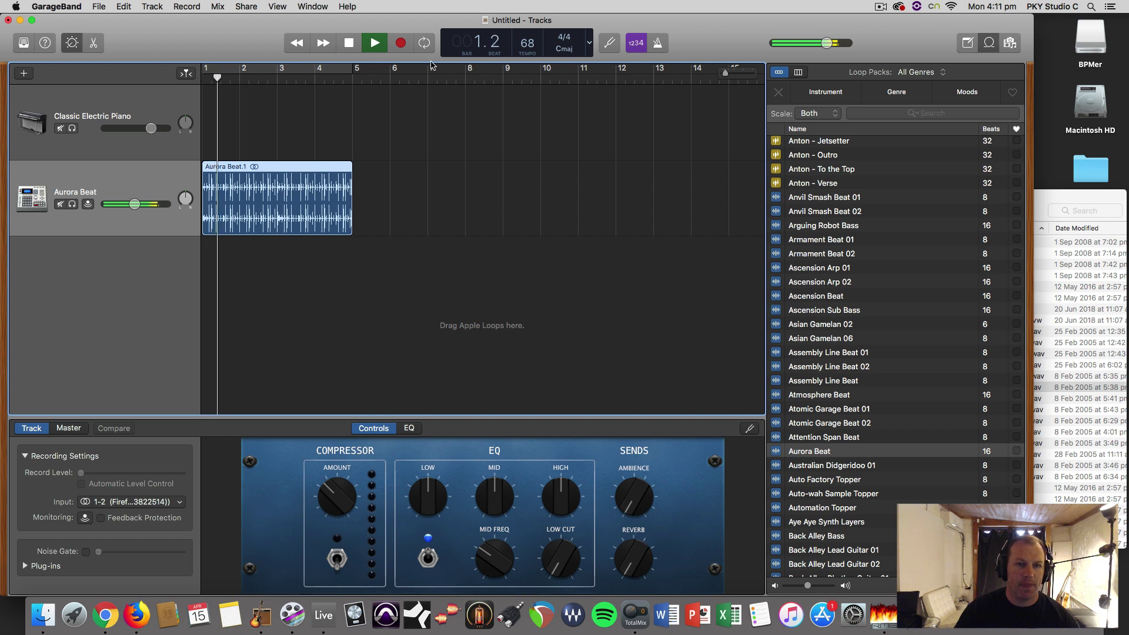
pyautogui.press('space')
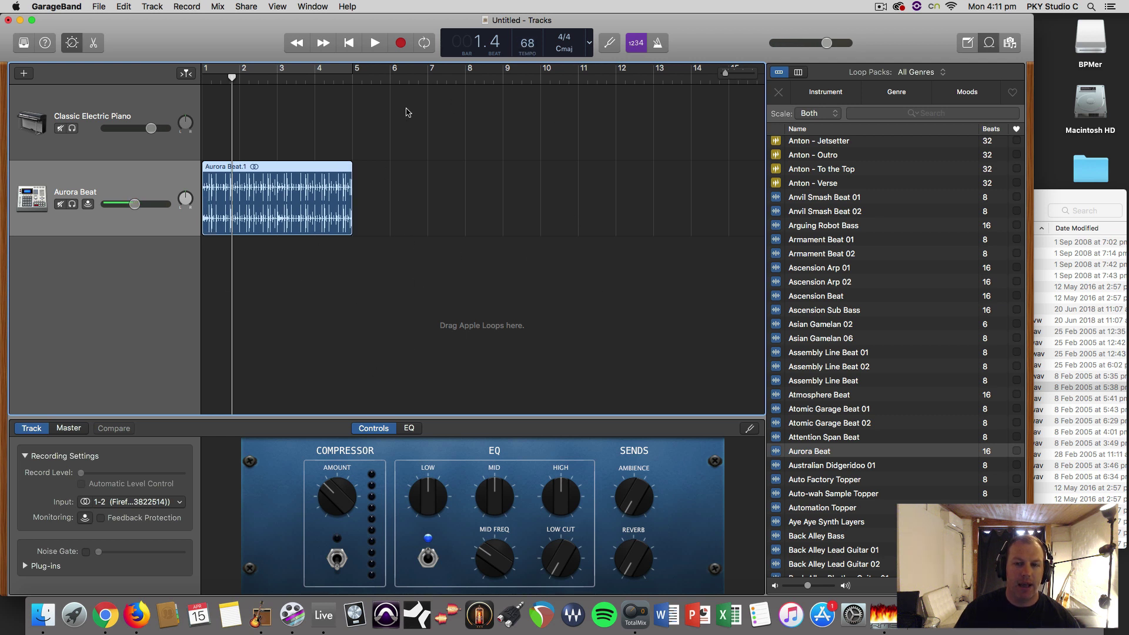
pyautogui.moveTo(318, 180); pyautogui.dragTo(270, 171)
# Step: Raise the project tempo to 80 BPM, replay the loop, and preview 70s Ballad Piano 05
pyautogui.moveTo(528, 45); pyautogui.dragTo(528, 37)
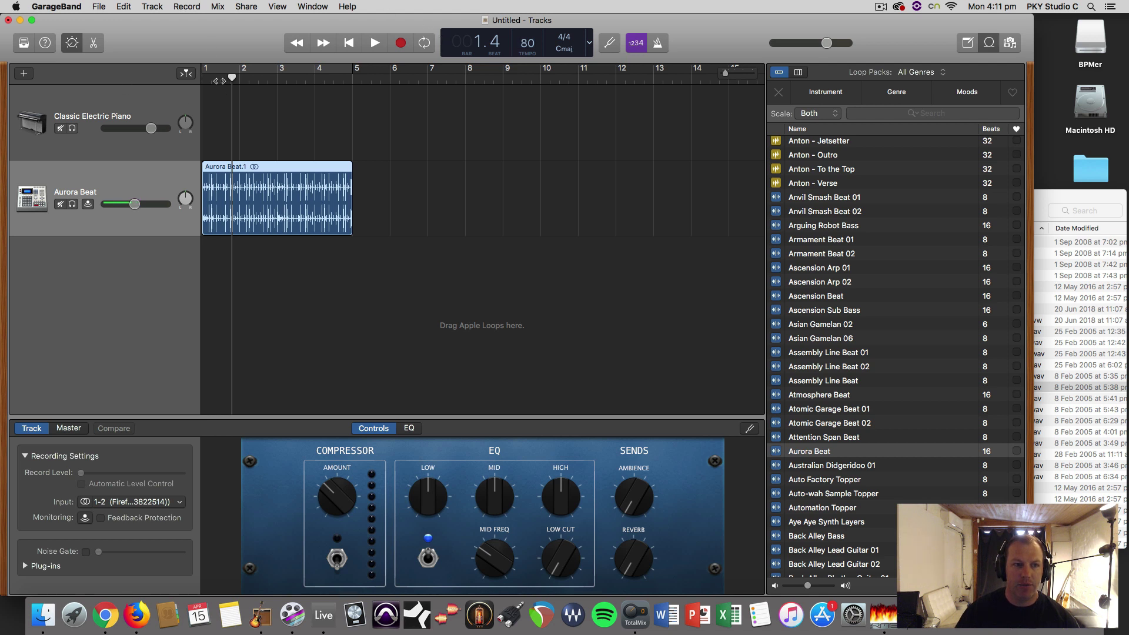
pyautogui.press('Return')
pyautogui.press('space')
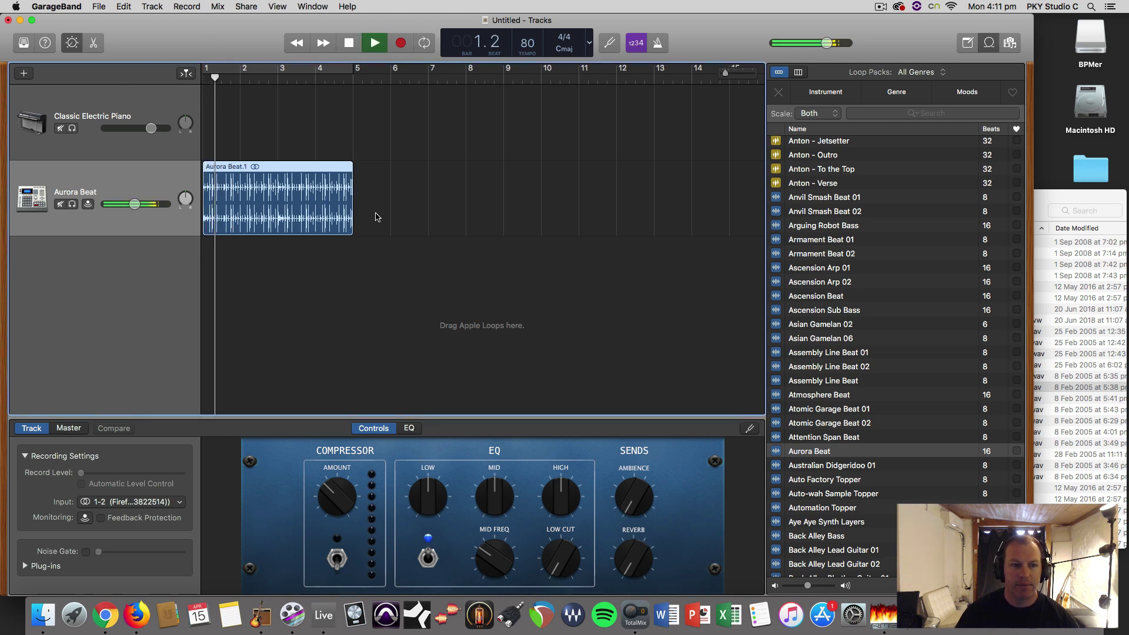
pyautogui.press('space')
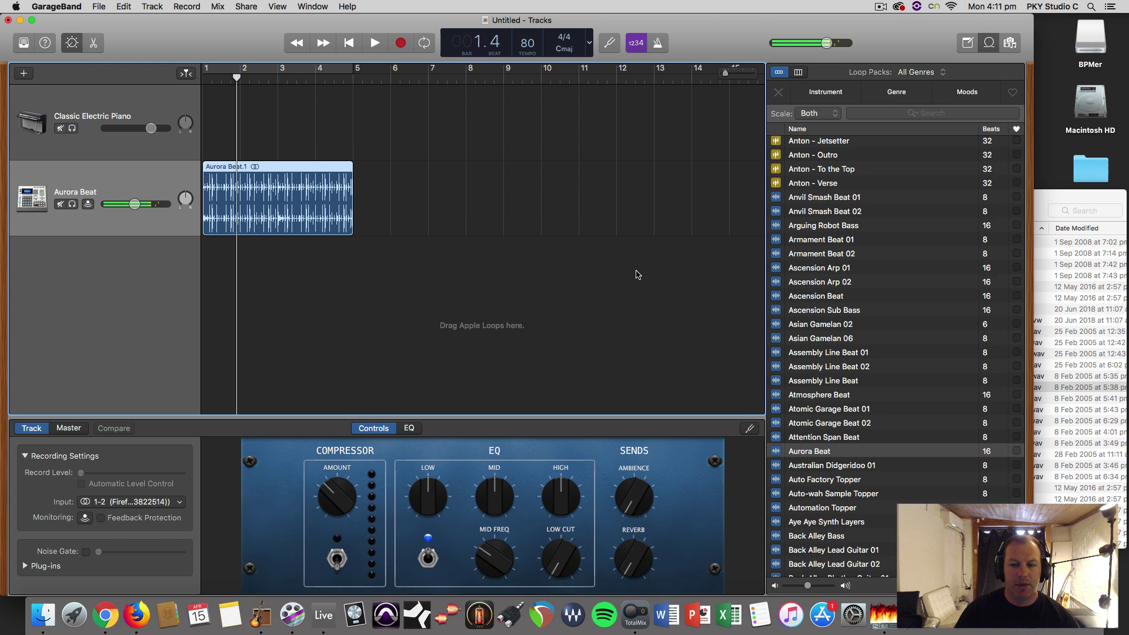
pyautogui.scroll(15, 849, 311)
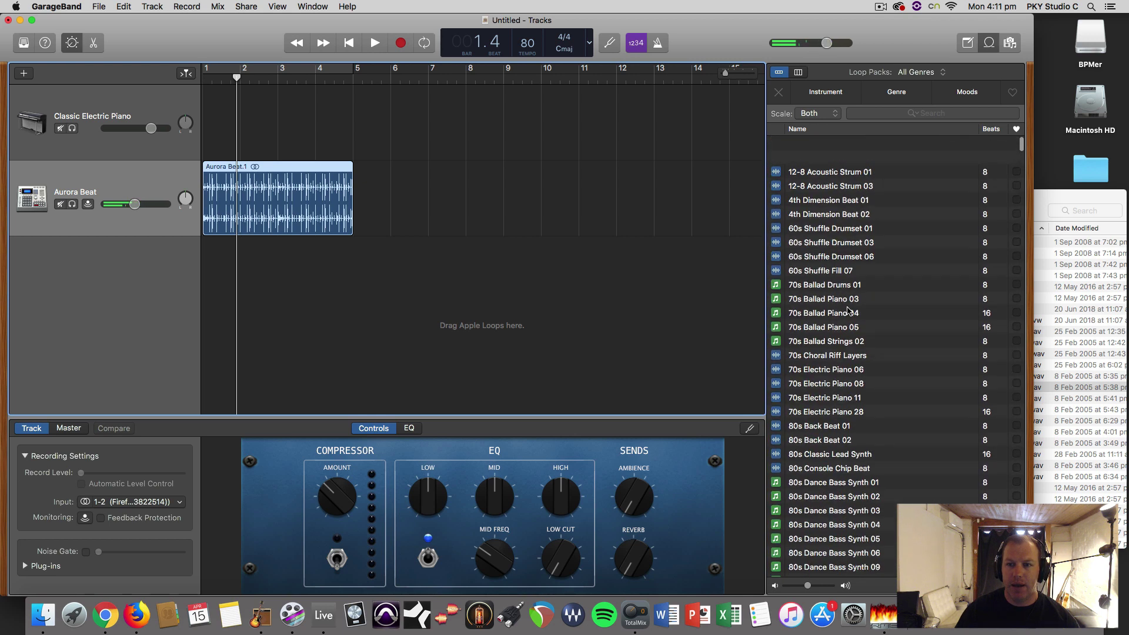
pyautogui.scroll(-6, 817, 241)
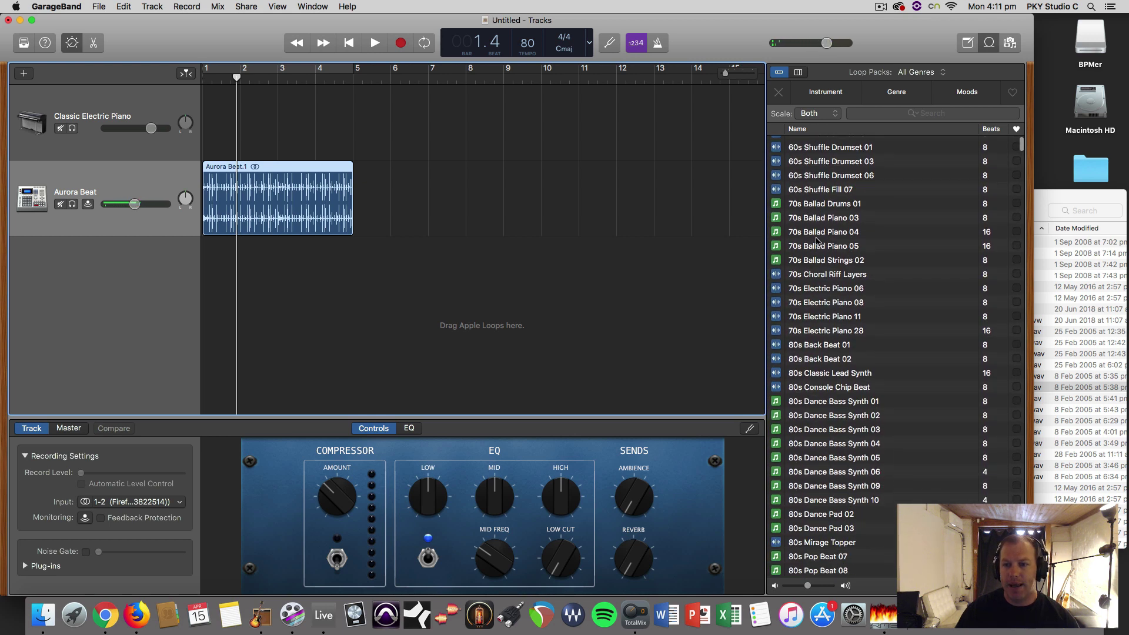
pyautogui.click(830, 247)
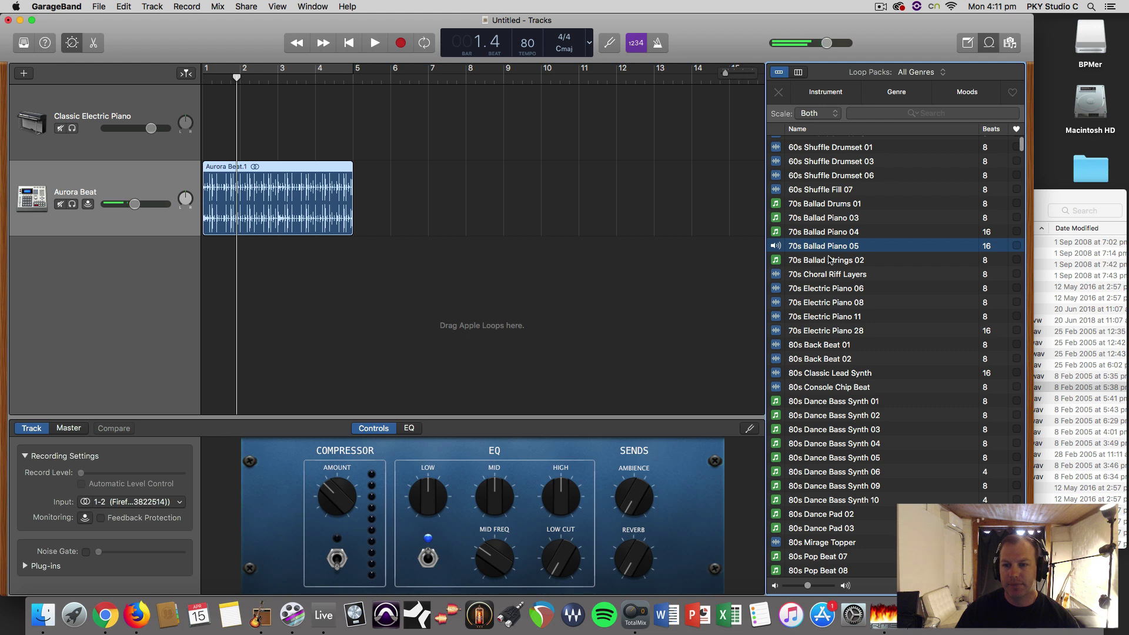
# Step: Add 70s Ballad Piano 05 as a Crystal Pad track at bar 1, open its notes, and play both loops
pyautogui.moveTo(830, 247); pyautogui.dragTo(413, 335)
pyautogui.moveTo(405, 242); pyautogui.dragTo(291, 241)
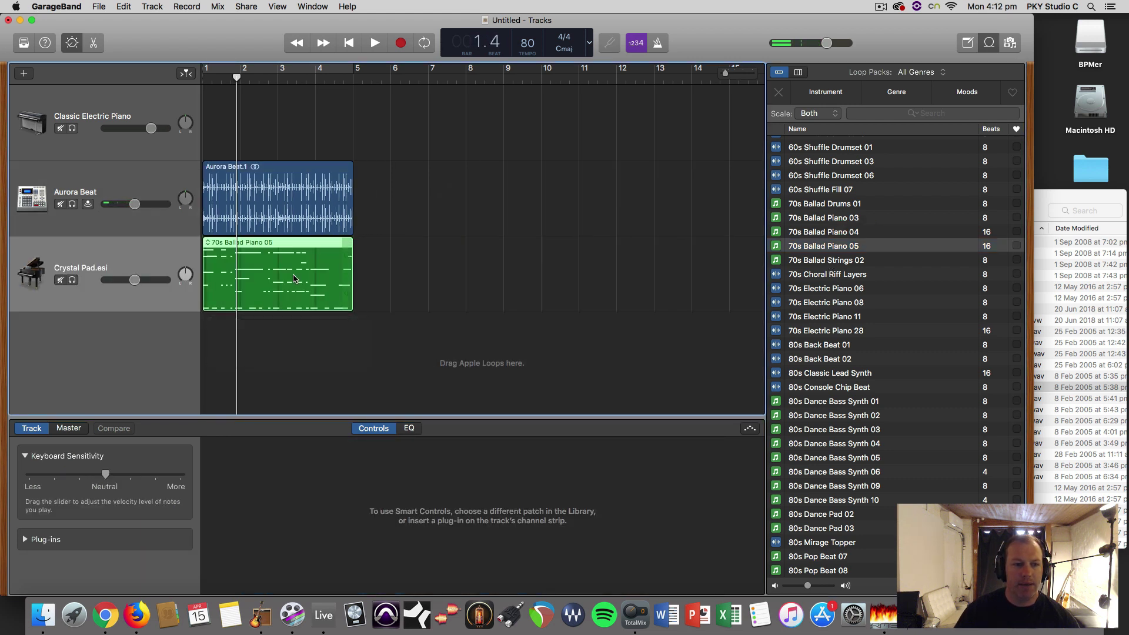
pyautogui.doubleClick(291, 240)
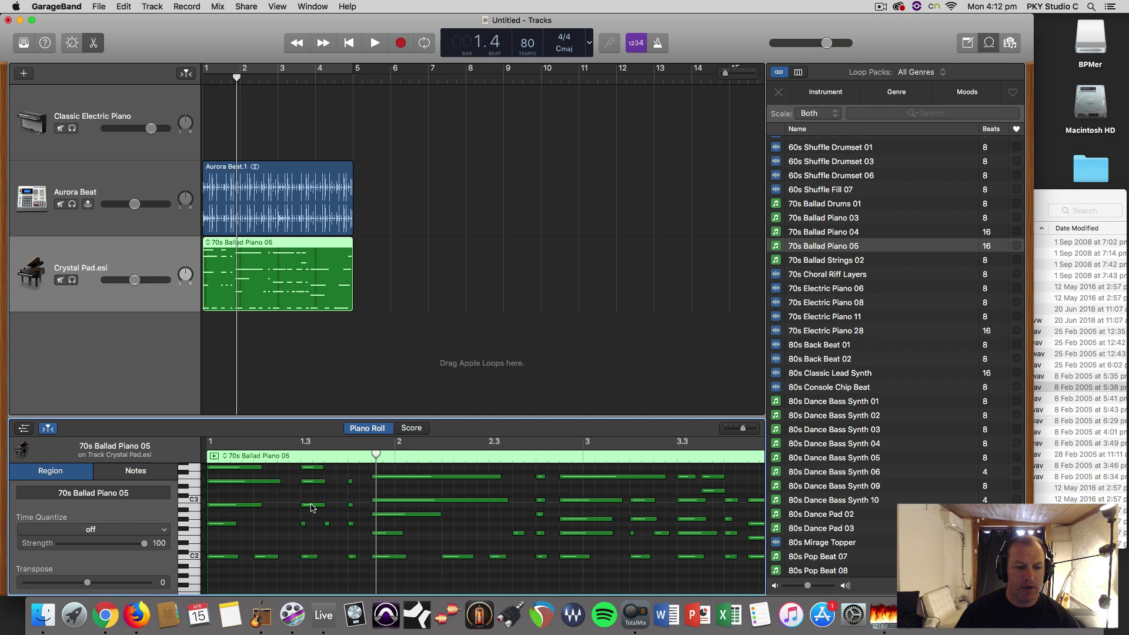
pyautogui.press('Return')
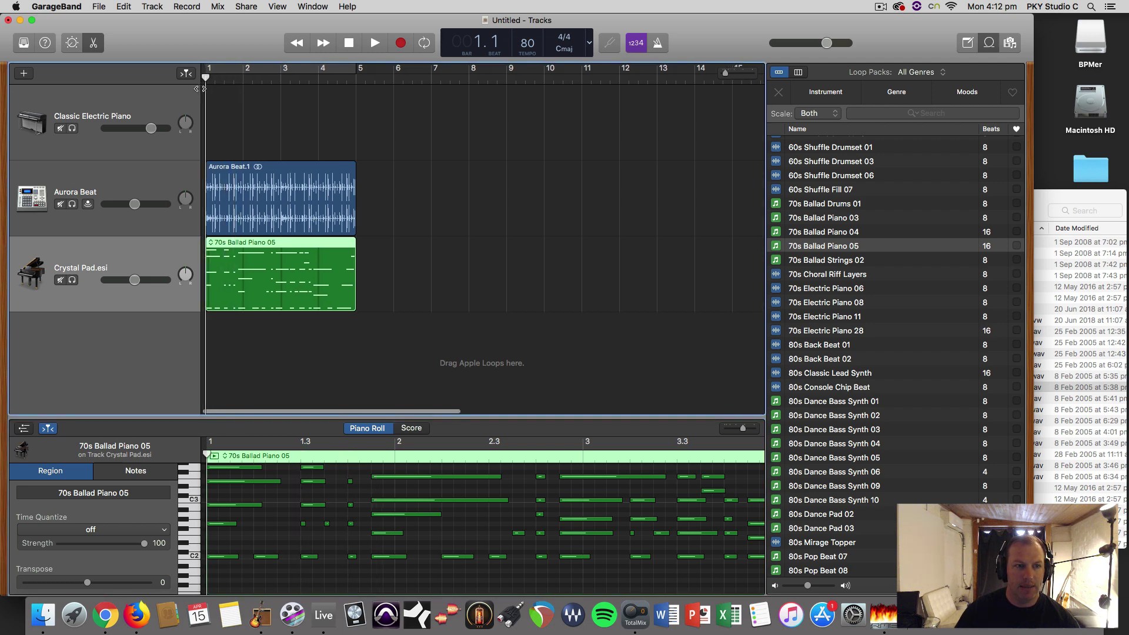
pyautogui.press('space')
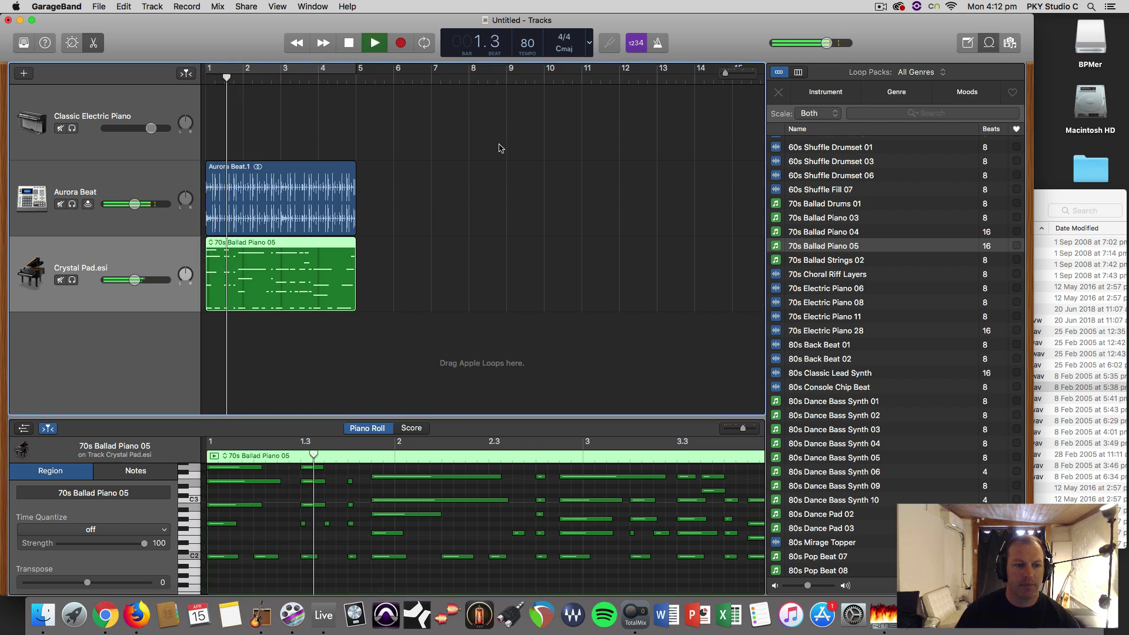
pyautogui.press('space')
# Step: Preview Benny - Chorus and Benny - Britown, then add Benny - Britown as a drummer track at bar 1
pyautogui.scroll(-20, 860, 350)
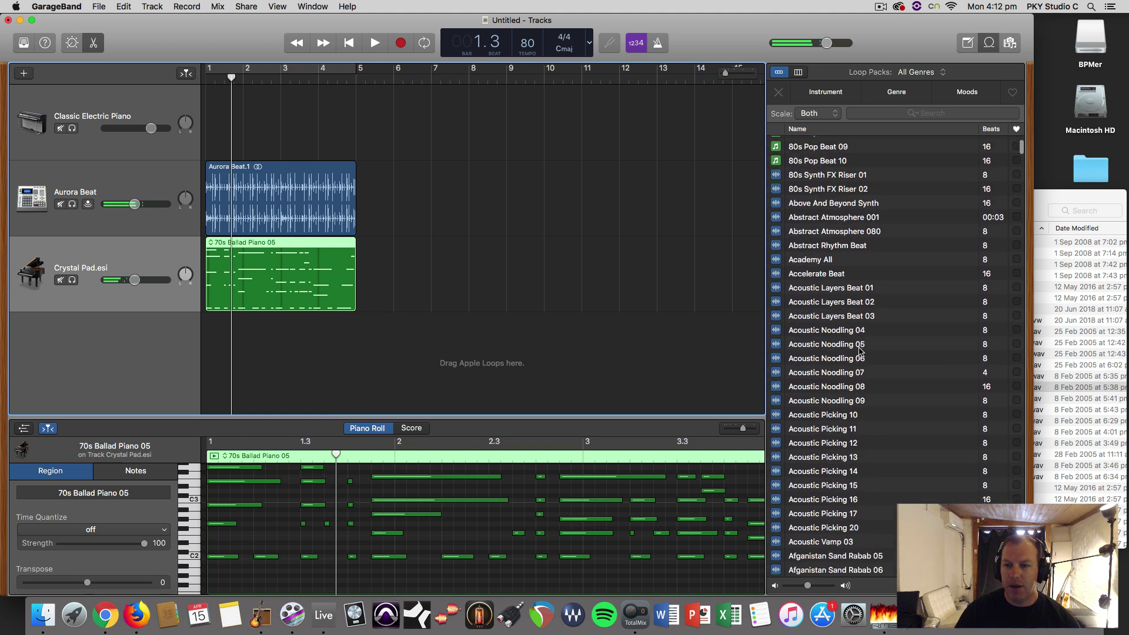
pyautogui.scroll(-8, 860, 349)
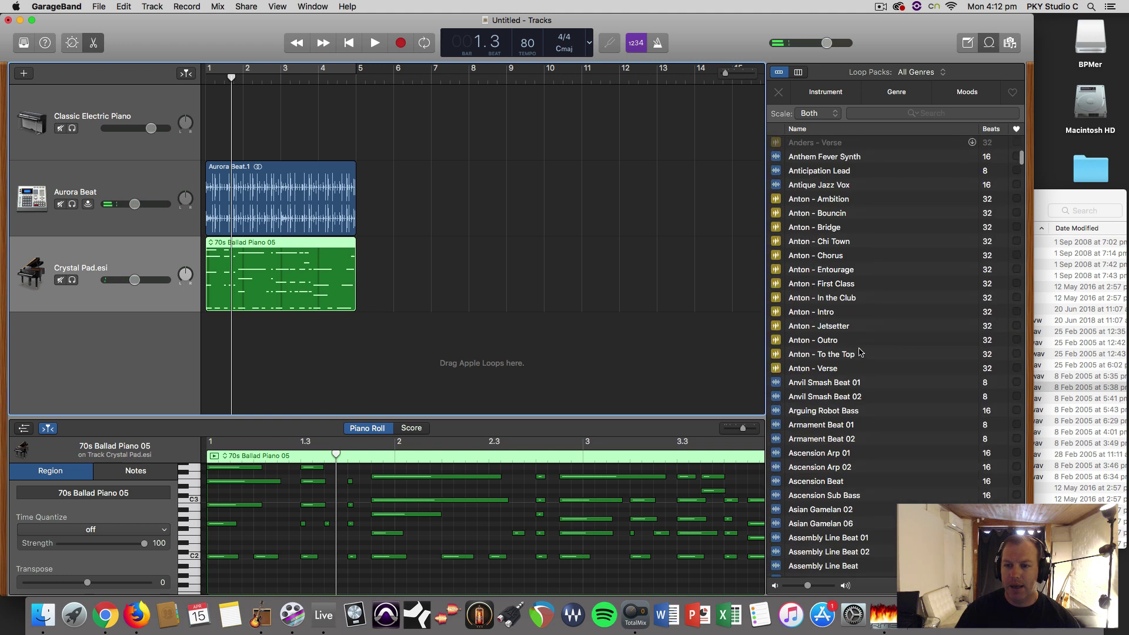
pyautogui.scroll(-12, 860, 351)
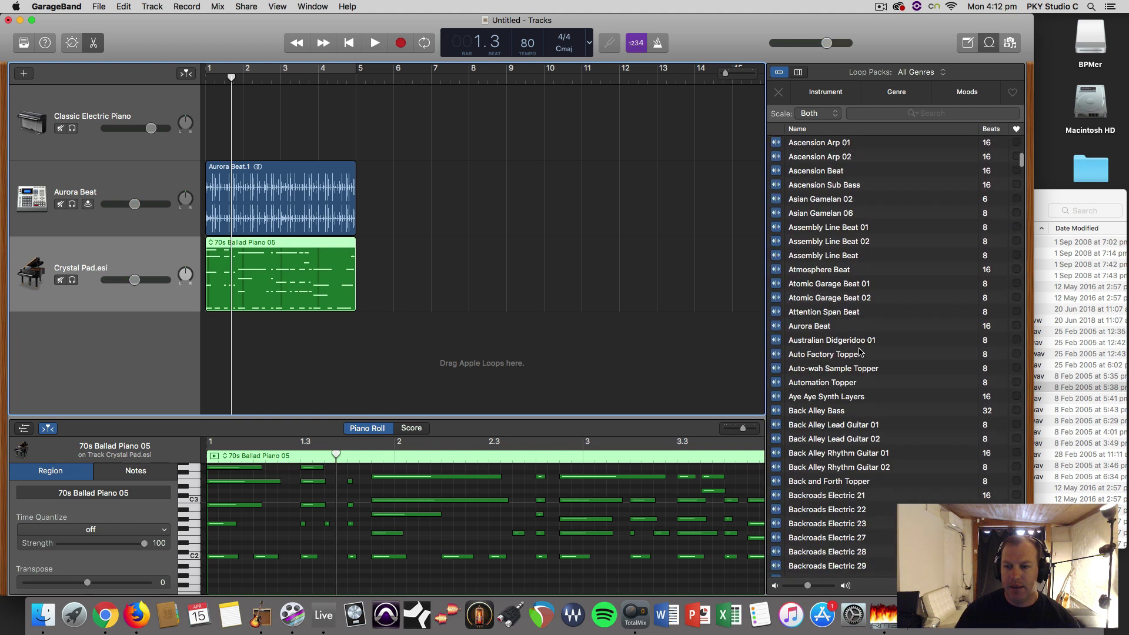
pyautogui.scroll(-15, 860, 351)
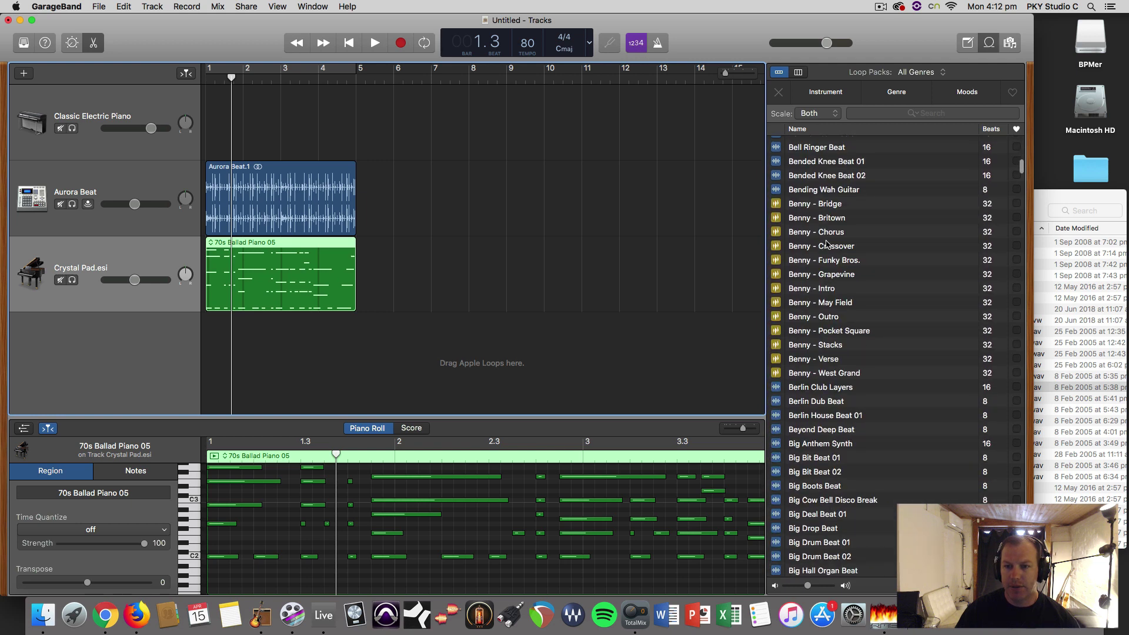
pyautogui.click(828, 234)
pyautogui.click(829, 219)
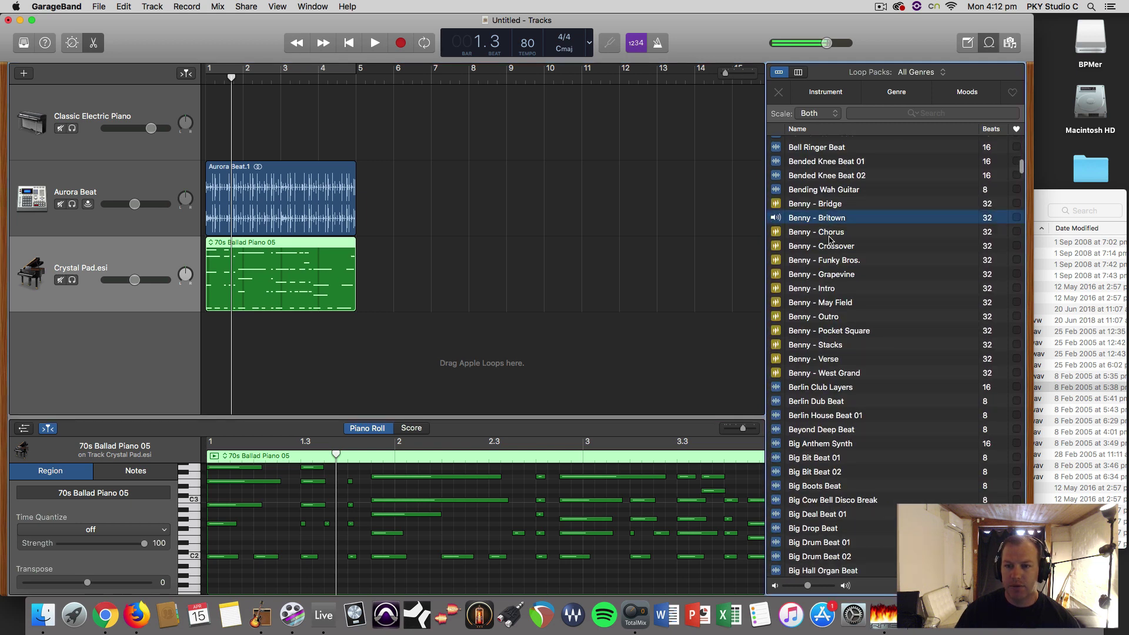
pyautogui.moveTo(825, 219); pyautogui.dragTo(513, 376)
pyautogui.moveTo(630, 286); pyautogui.dragTo(562, 287)
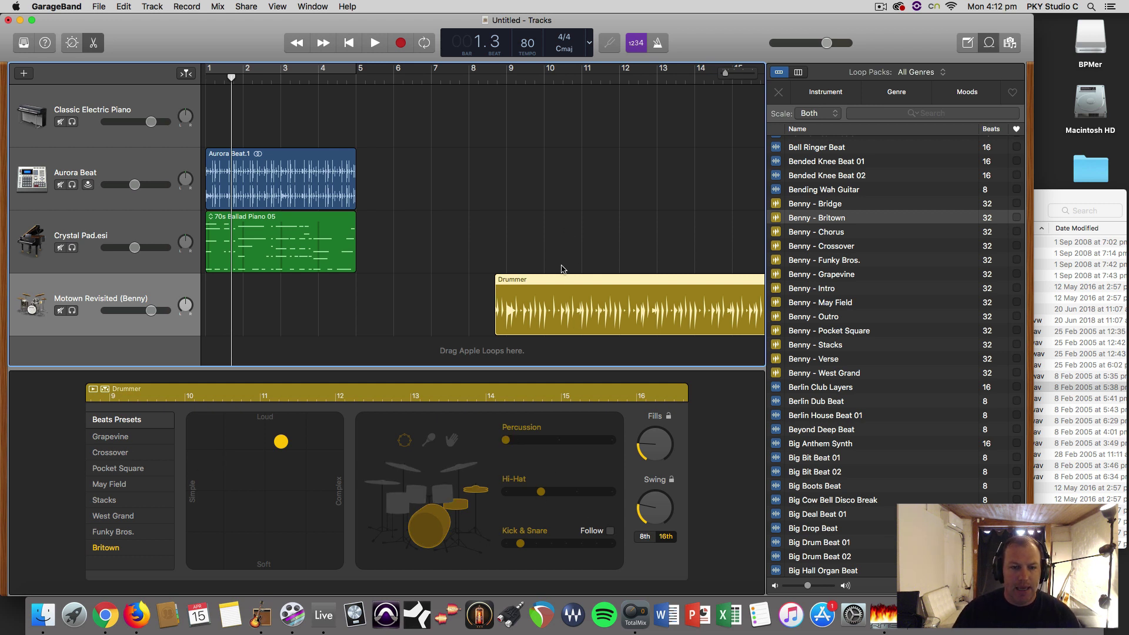
pyautogui.moveTo(549, 313); pyautogui.dragTo(259, 311)
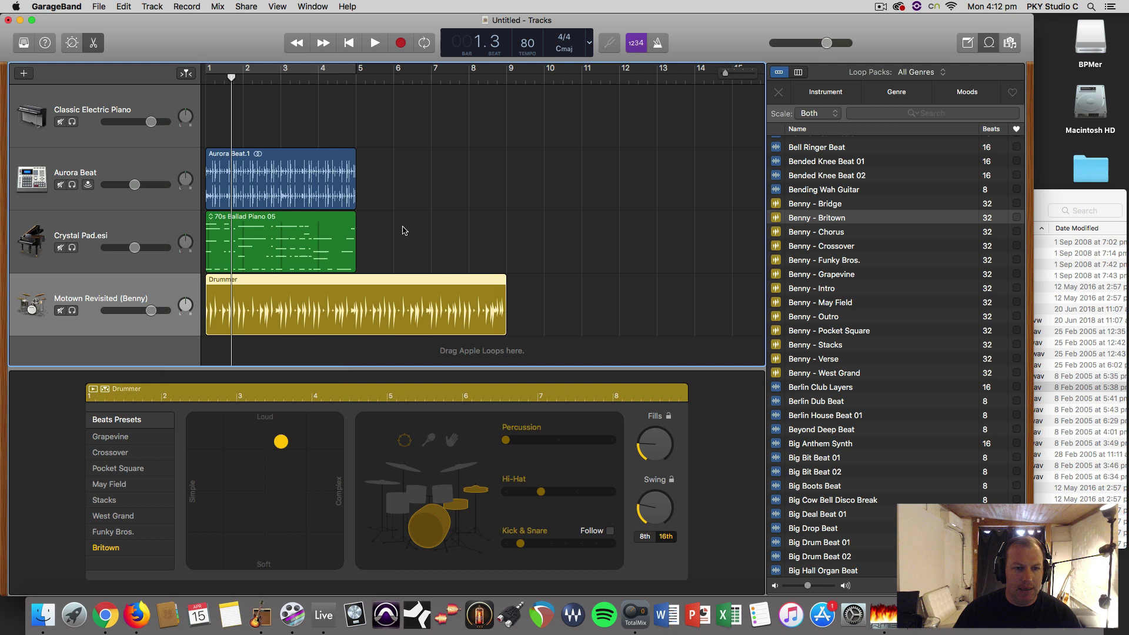
# Step: Loop-extend the Aurora Beat and 70s Ballad Piano regions to bar 9 and return to the song start
pyautogui.moveTo(416, 244); pyautogui.dragTo(506, 171)
pyautogui.click(573, 210)
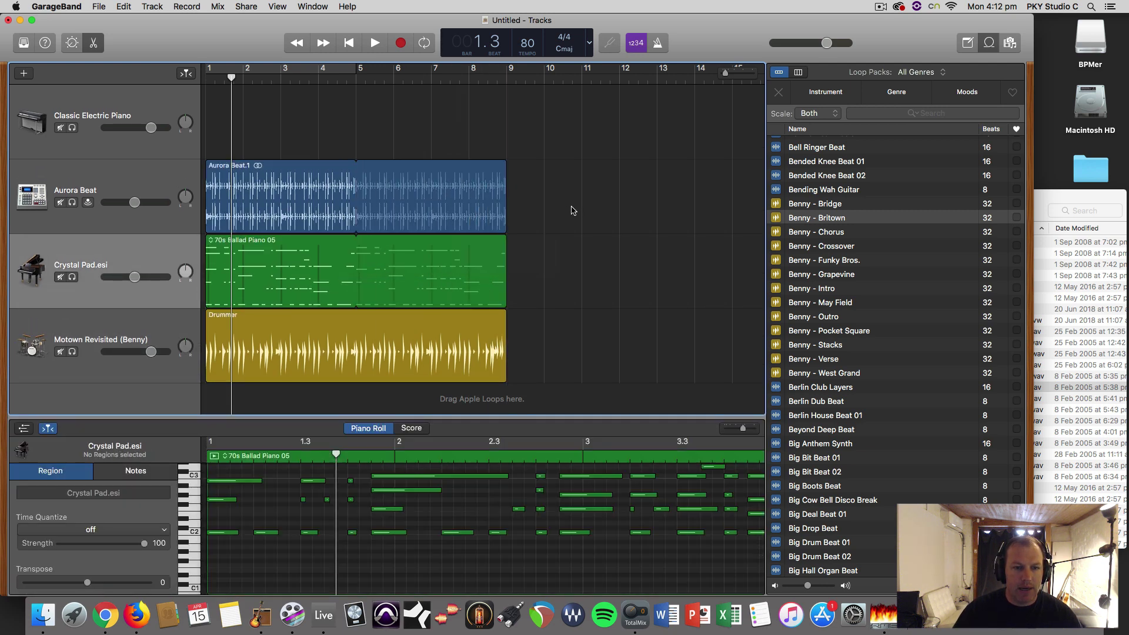
pyautogui.press('Return')
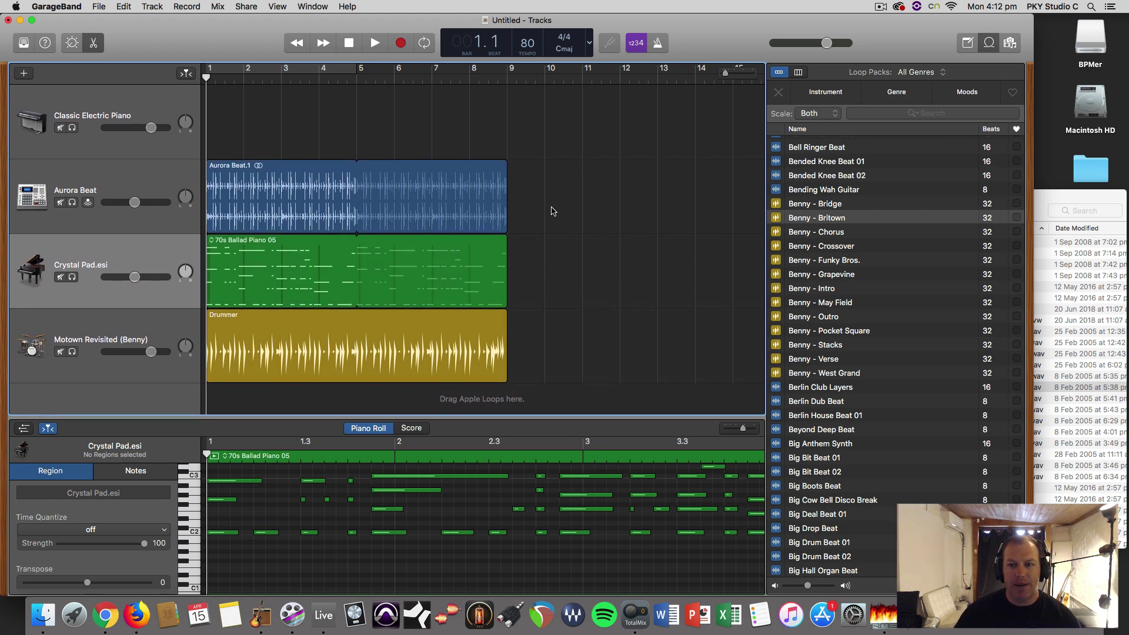
pyautogui.click(1055, 201)
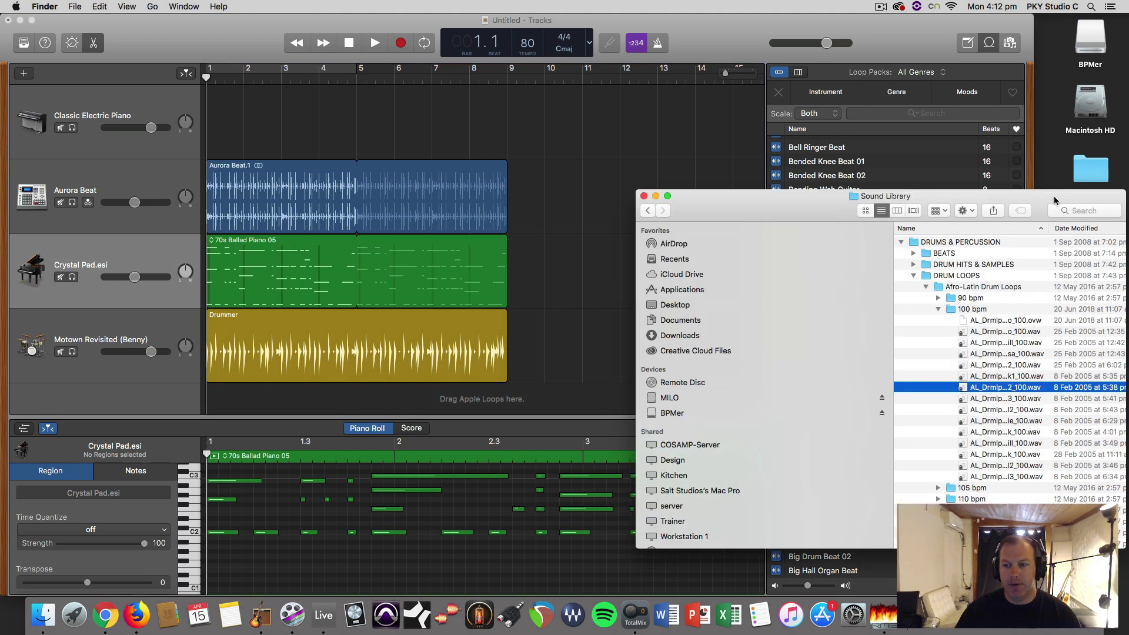
# Step: Find AL_Drmlp_urban funk_90 in the 90 bpm folder, Quick Look it, and drag it into GarageBand
pyautogui.click(939, 310)
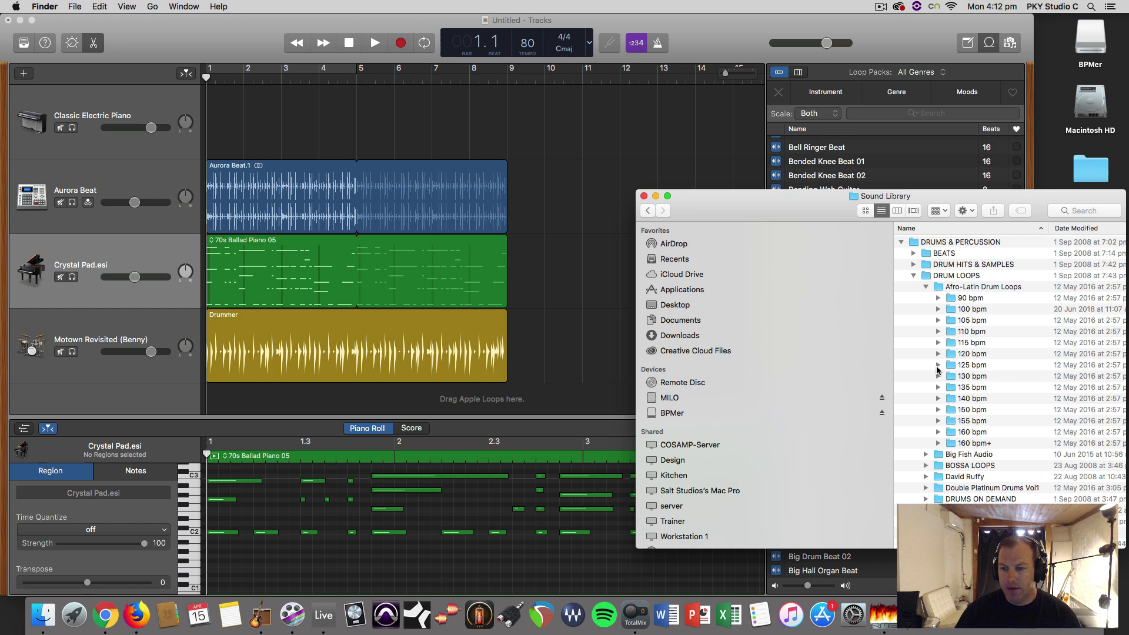
pyautogui.click(939, 320)
pyautogui.click(938, 298)
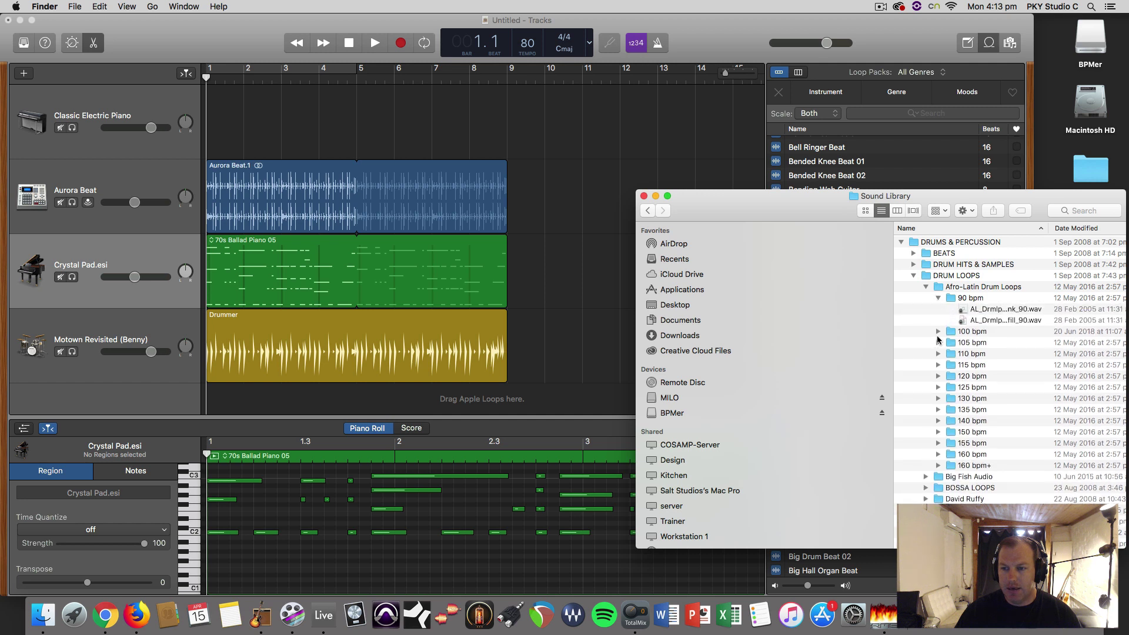
pyautogui.click(992, 310)
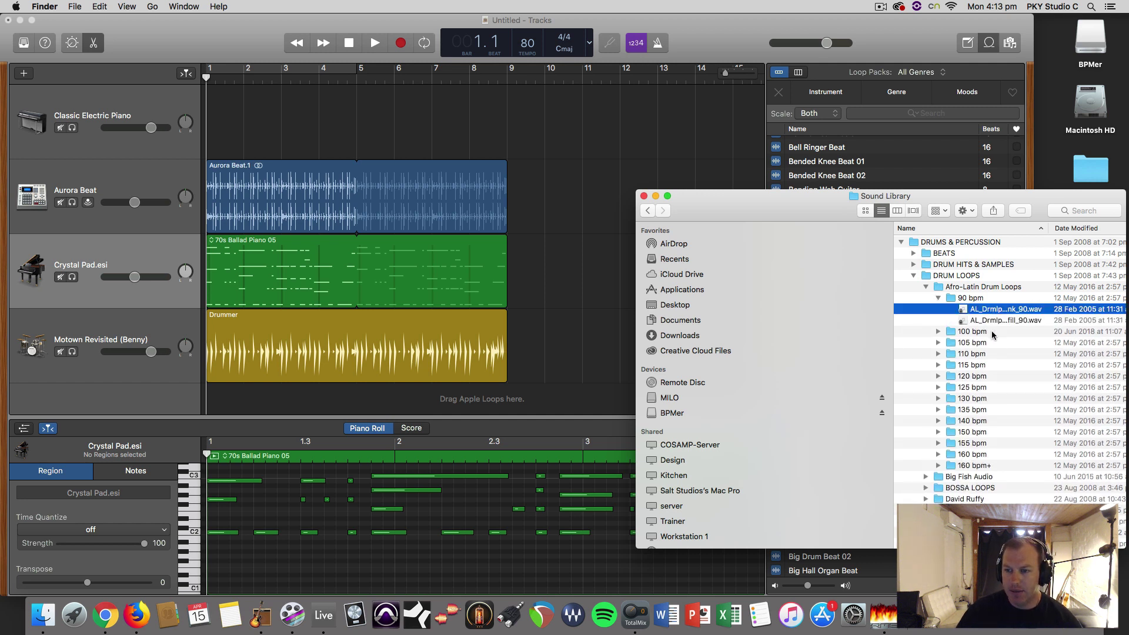
pyautogui.press('space')
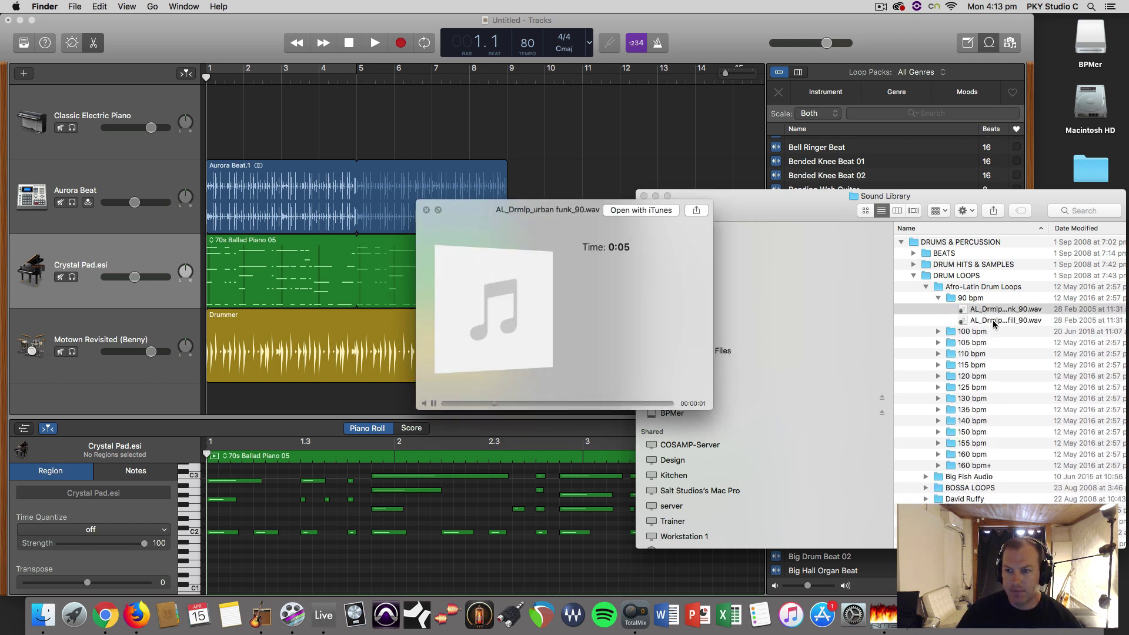
pyautogui.press('space')
pyautogui.moveTo(1000, 310); pyautogui.dragTo(218, 355)
pyautogui.click(551, 346)
# Step: Move the AL_Drmlp_urban funk_90 region to bar 1 and play it with the other tracks
pyautogui.click(515, 294)
pyautogui.moveTo(557, 347); pyautogui.dragTo(237, 347)
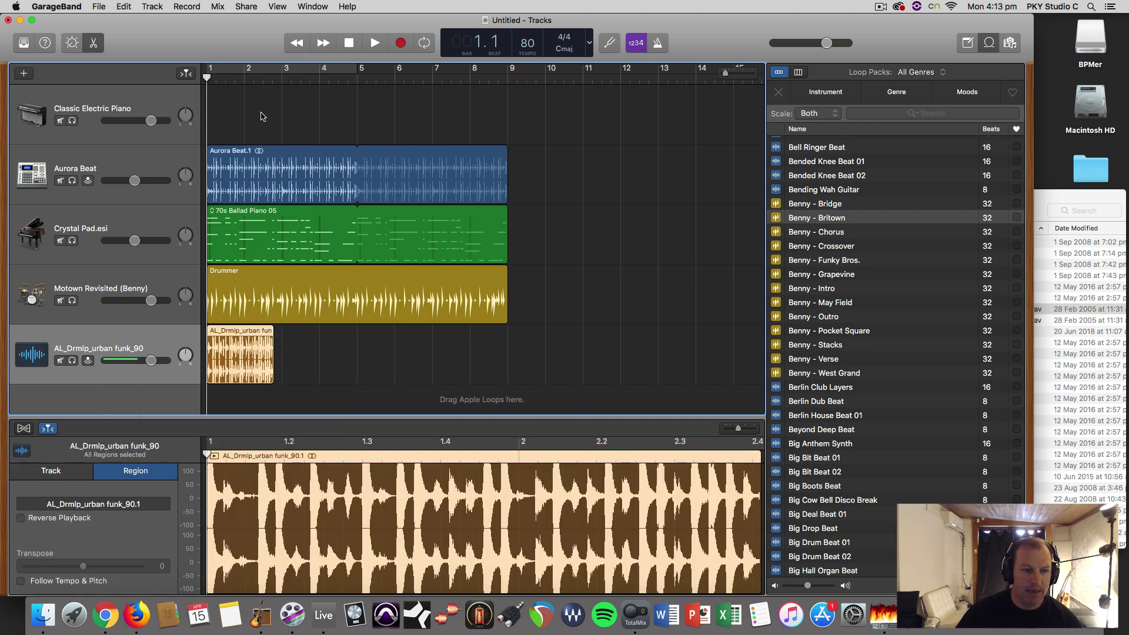
pyautogui.press('space')
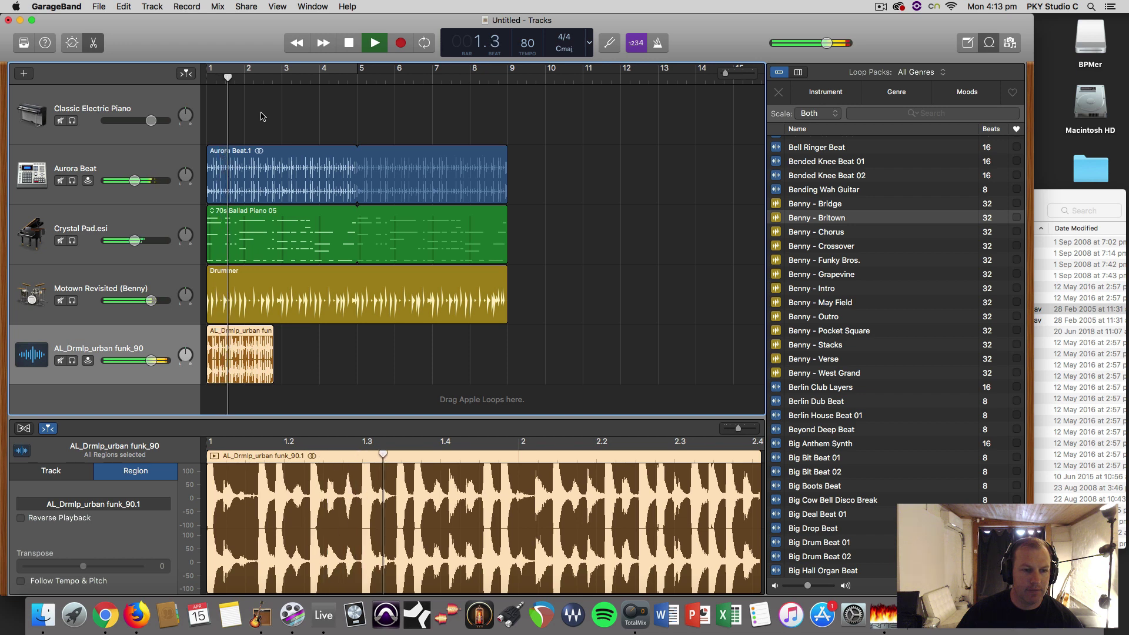
pyautogui.press('space')
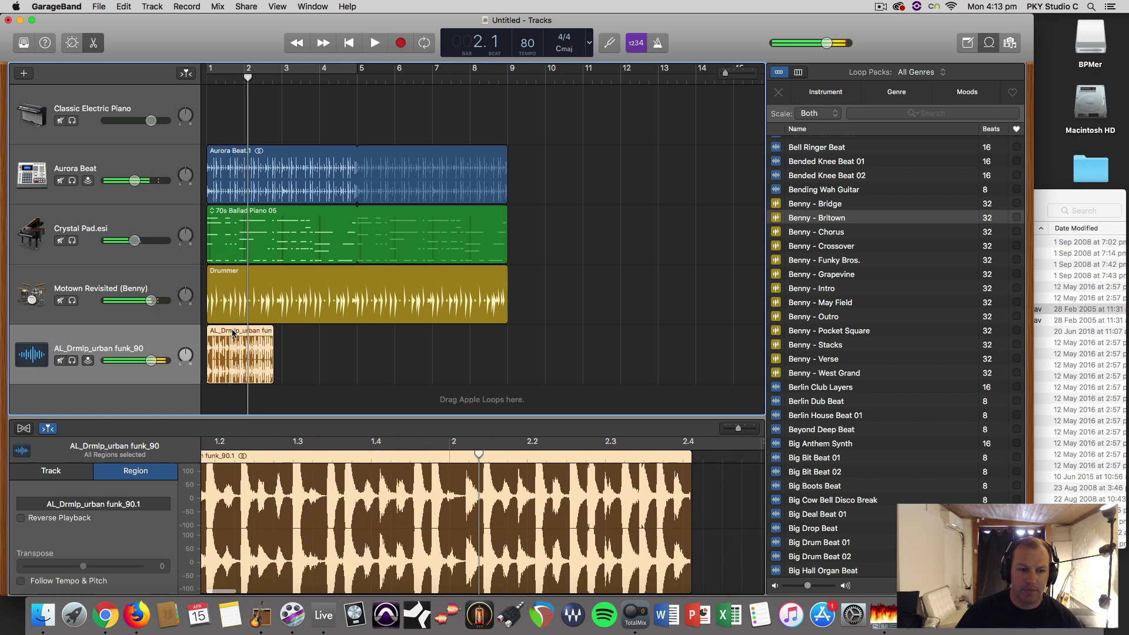
# Step: Delete the urban funk region and its now-empty track
pyautogui.press('Delete')
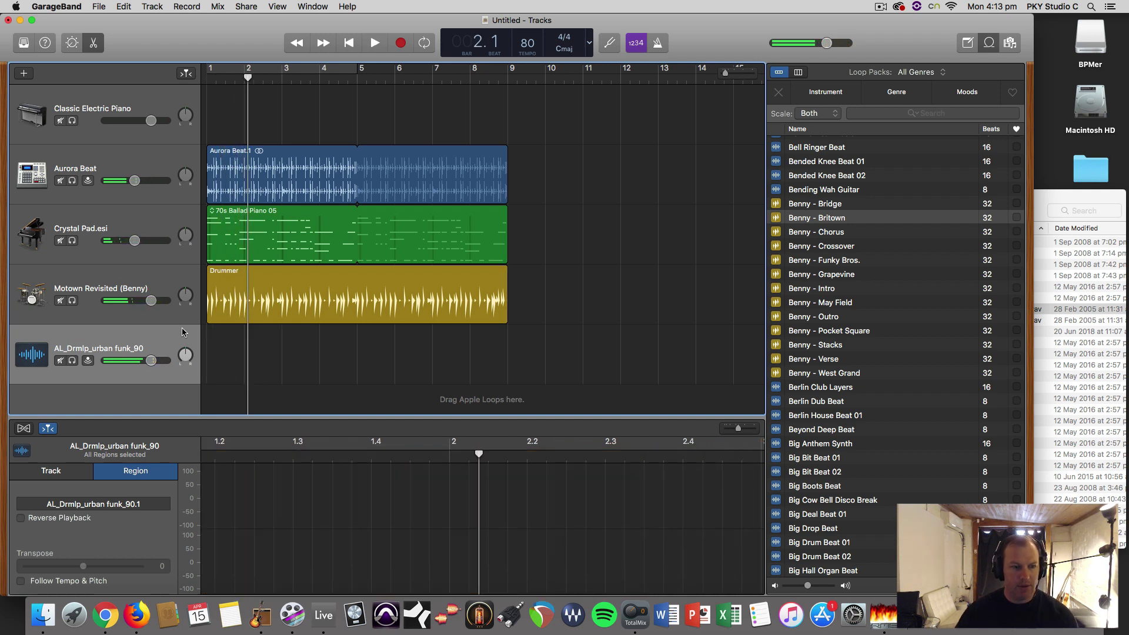
pyautogui.rightClick(145, 333)
pyautogui.click(175, 386)
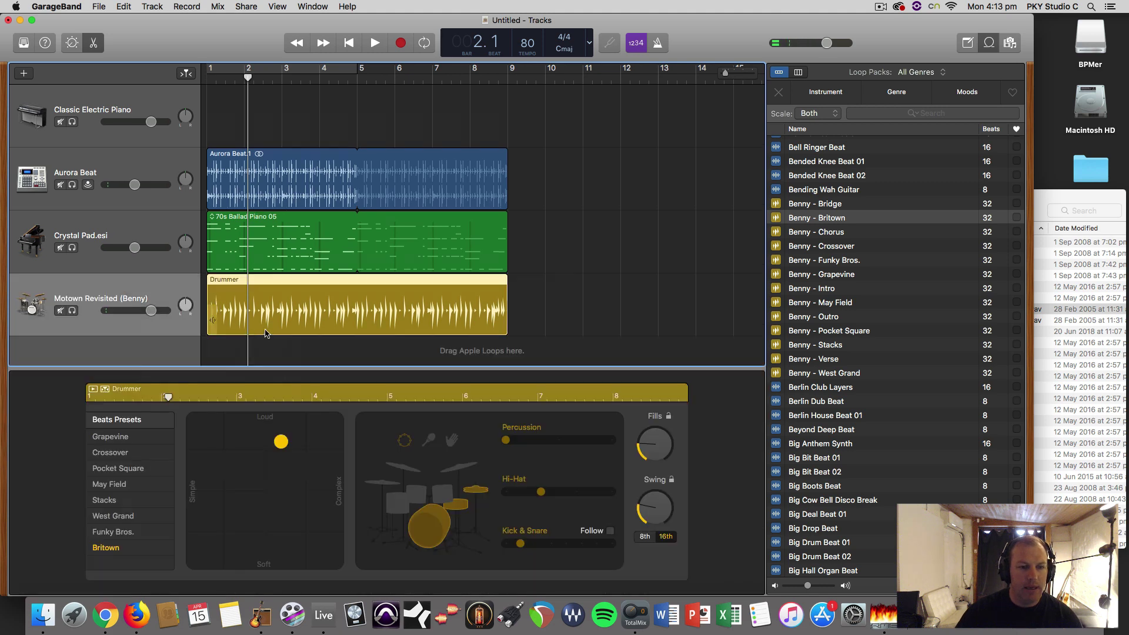
pyautogui.click(1070, 213)
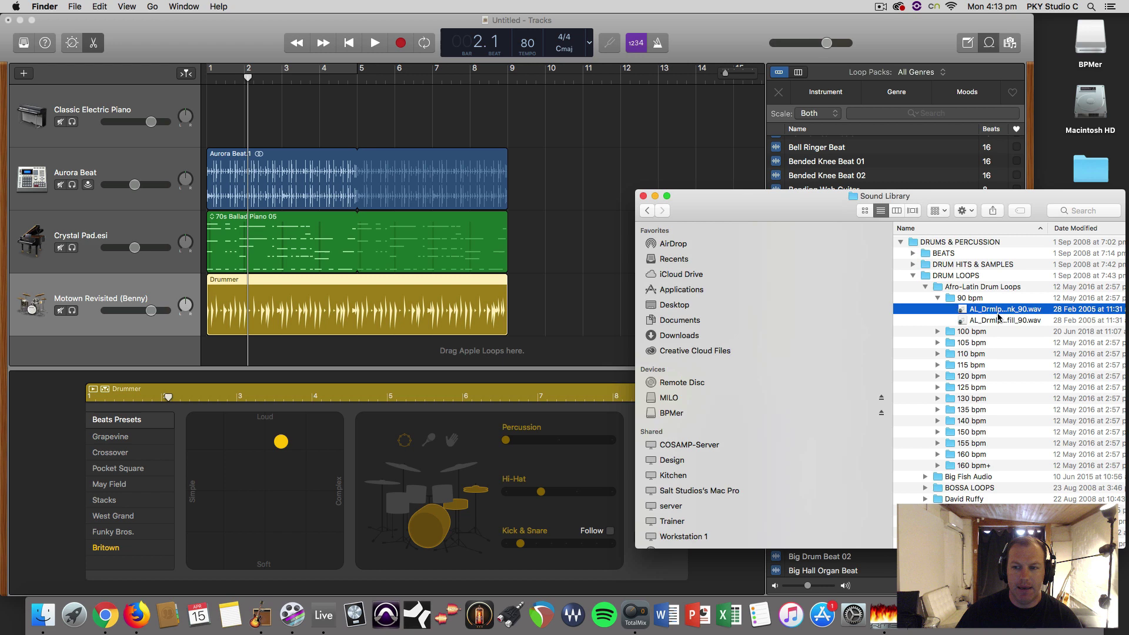
pyautogui.click(743, 28)
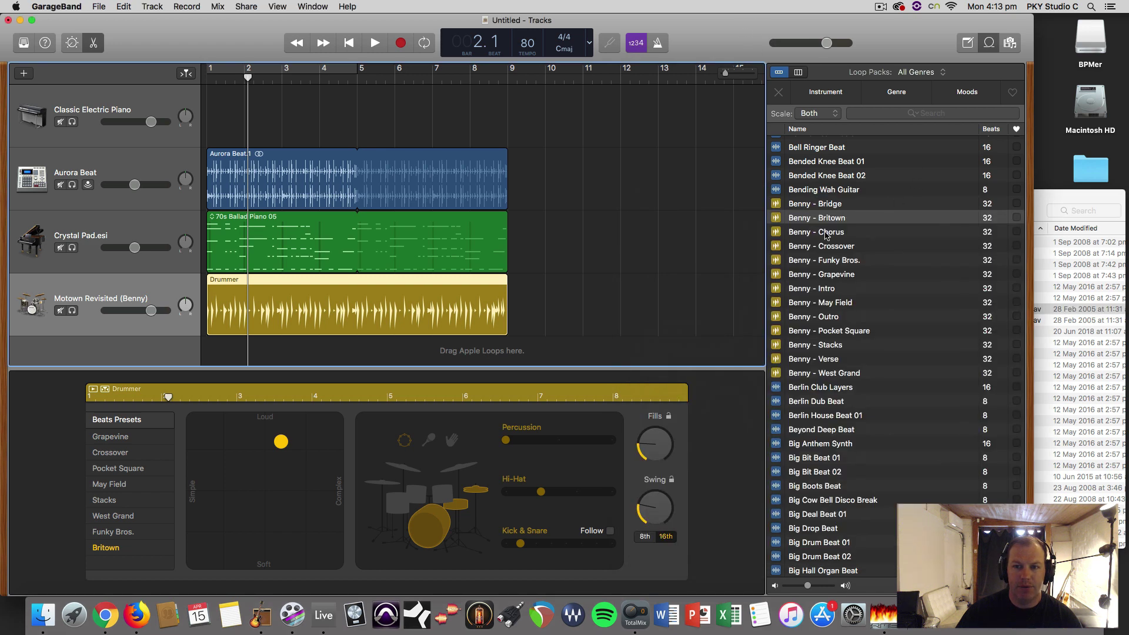
pyautogui.scroll(5, 839, 413)
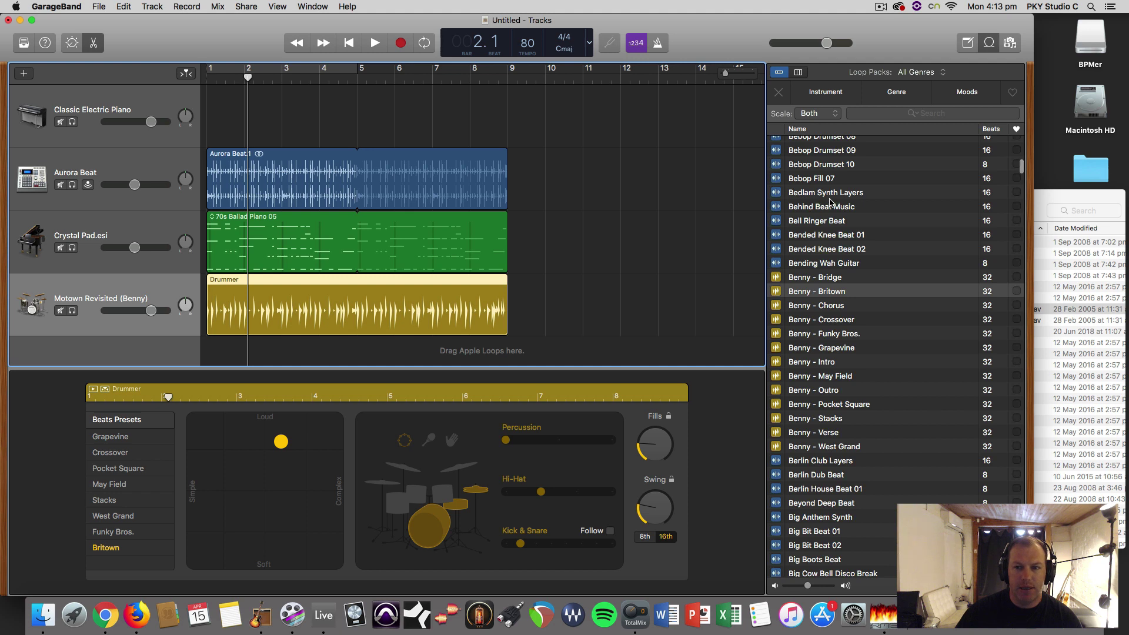
# Step: Save the song as 'Project 1' in the GarageBand folder when starting a new project
pyautogui.click(103, 20)
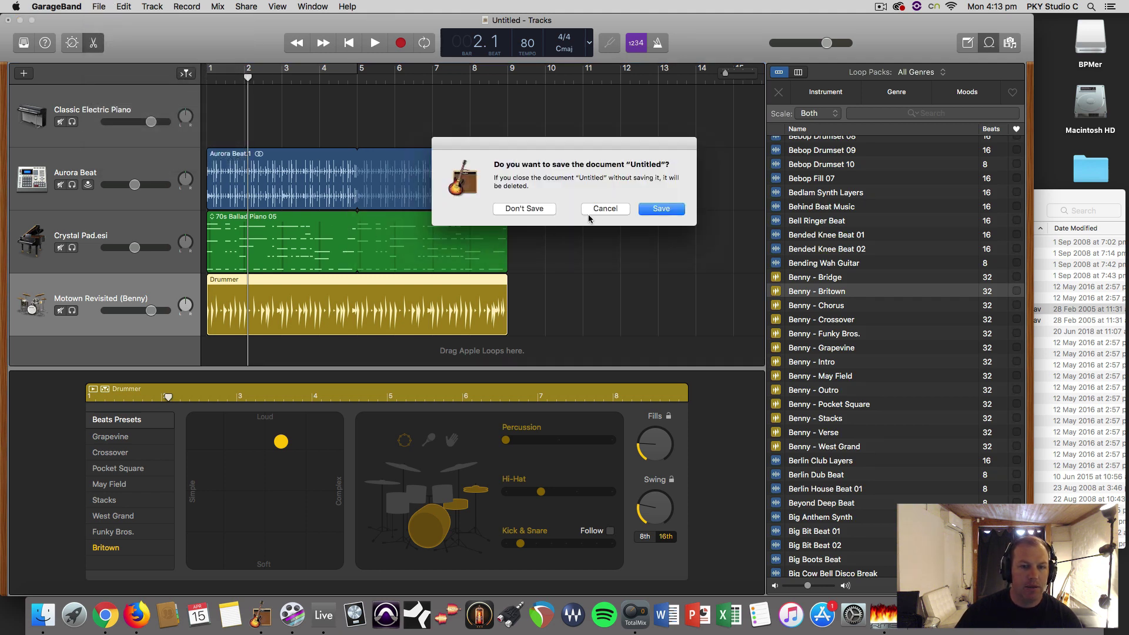
pyautogui.click(647, 210)
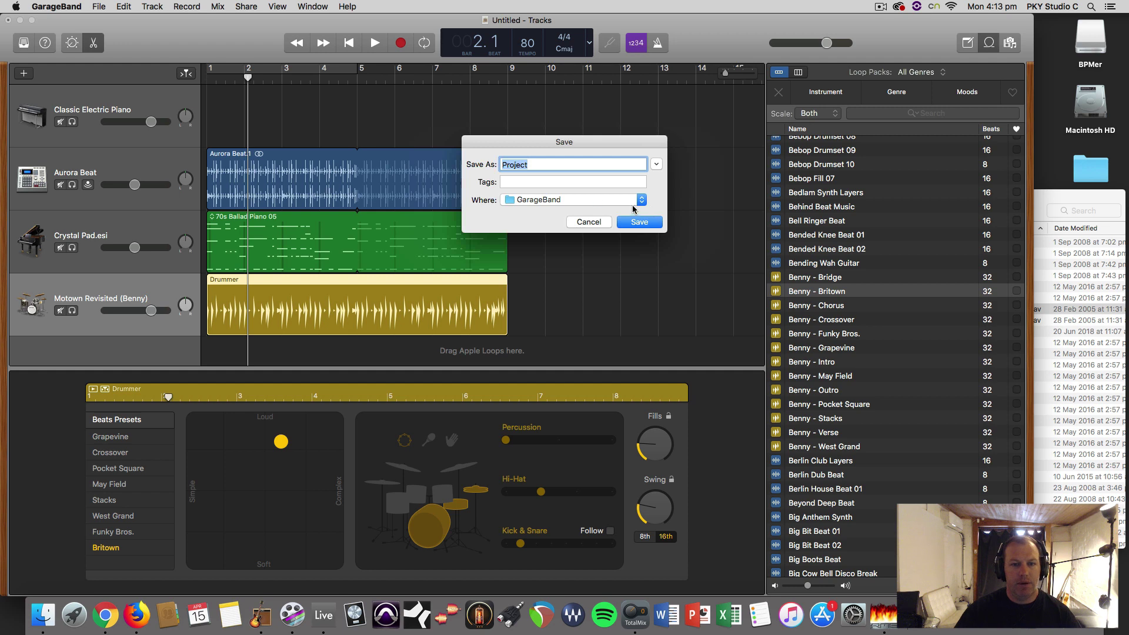
pyautogui.click(538, 165)
pyautogui.write('1')
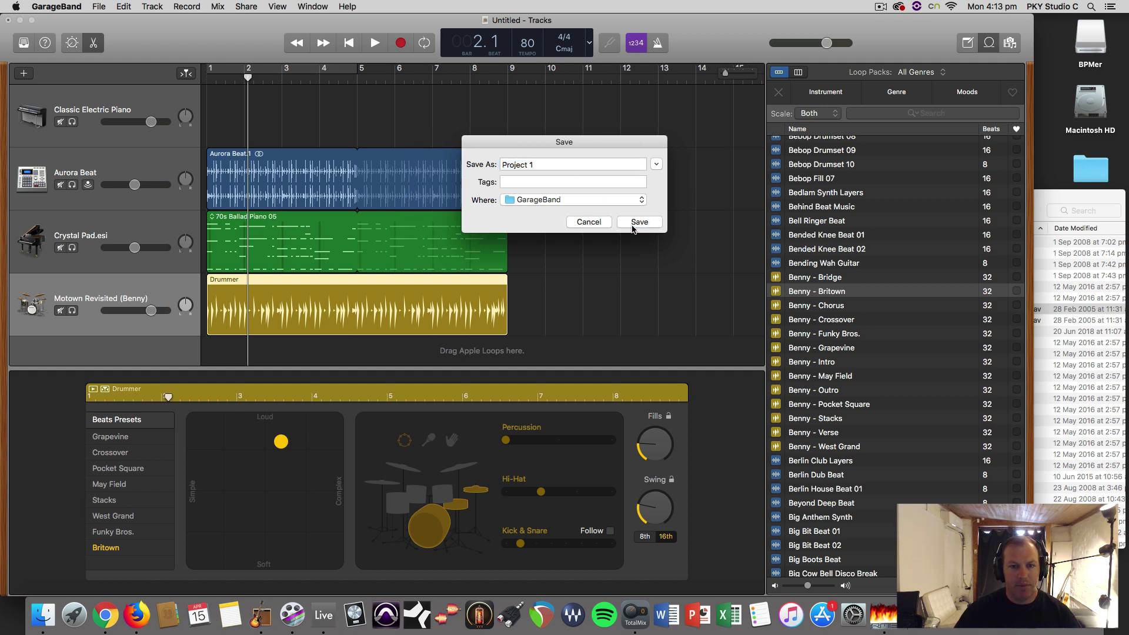
pyautogui.click(632, 223)
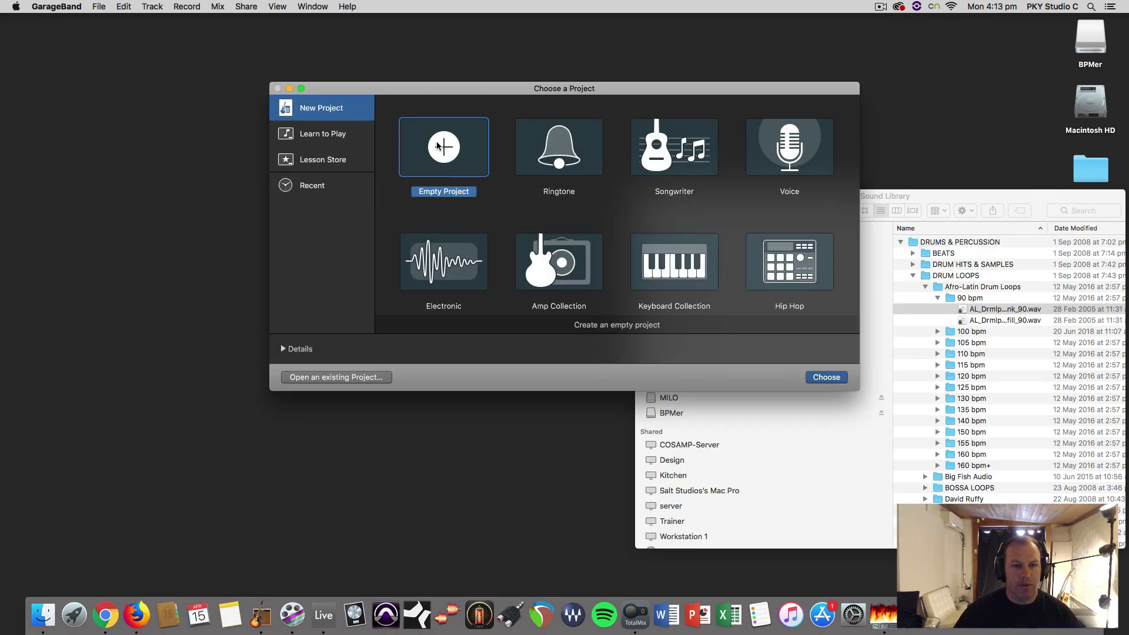
# Step: Create an empty project with a software instrument track and the urban funk 90 WAV at bar 1
pyautogui.doubleClick(438, 146)
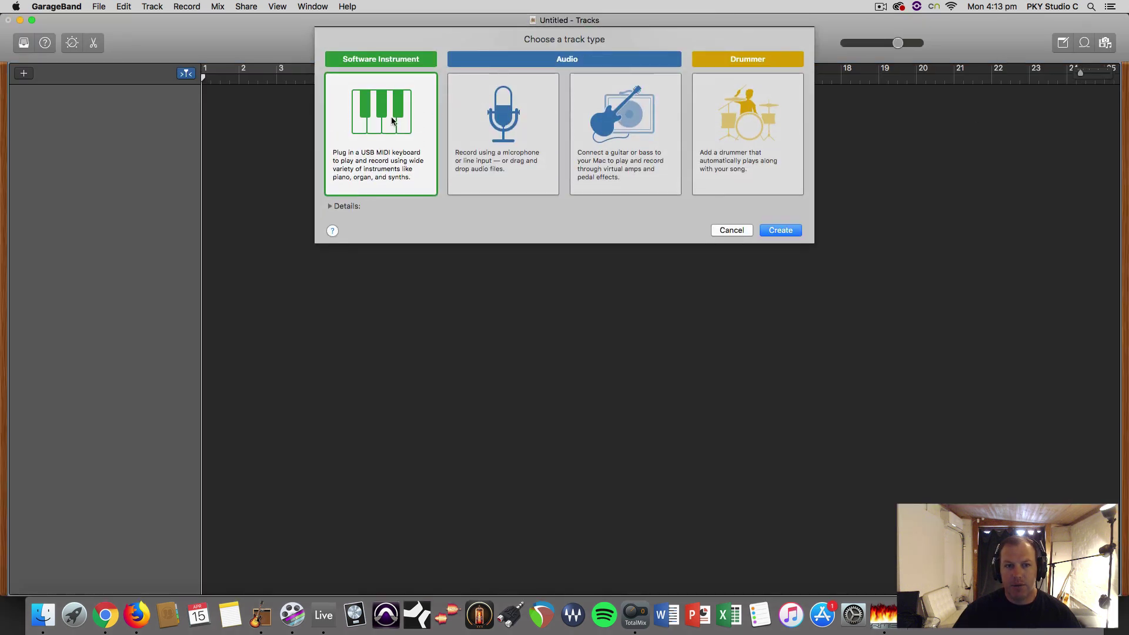
pyautogui.doubleClick(392, 121)
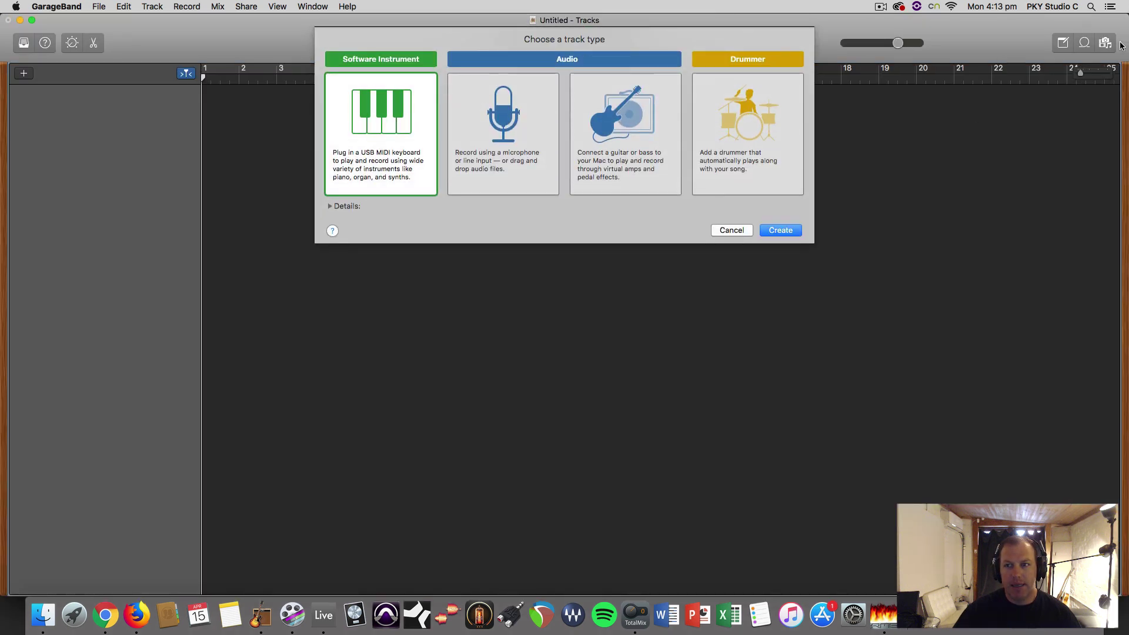
pyautogui.moveTo(1120, 13); pyautogui.dragTo(845, 12)
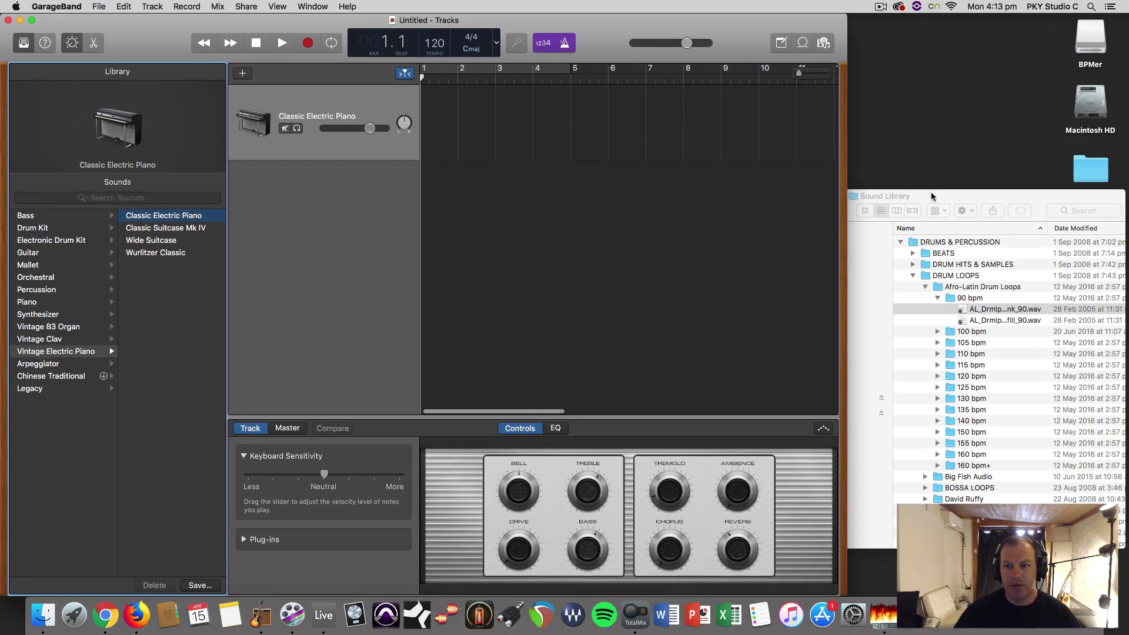
pyautogui.click(973, 305)
pyautogui.moveTo(1018, 312); pyautogui.dragTo(449, 200)
pyautogui.click(478, 272)
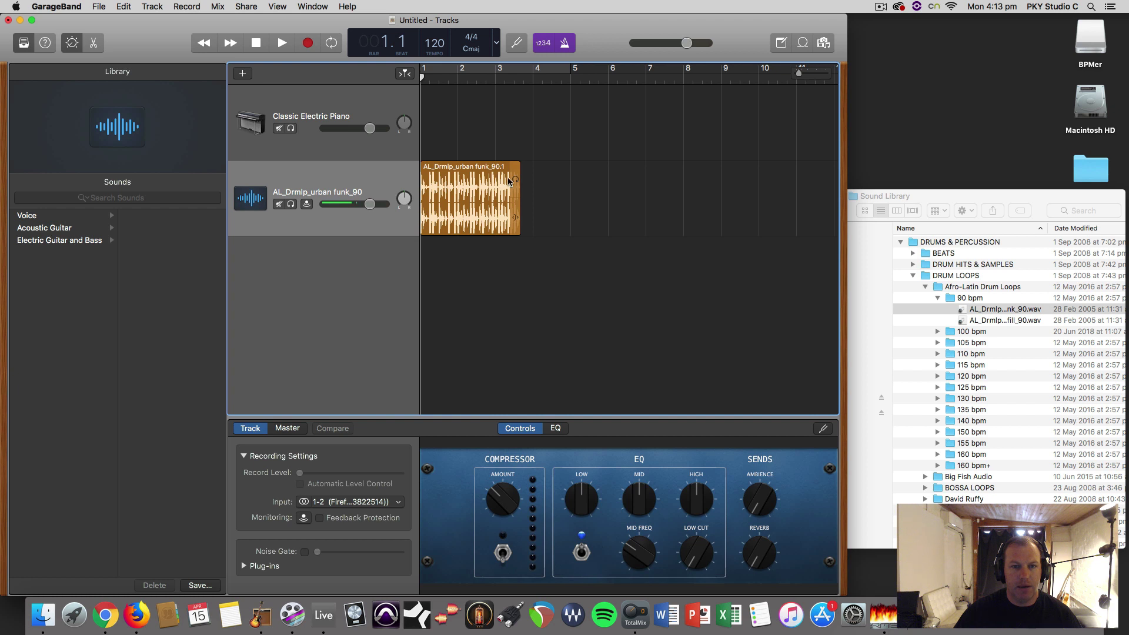
# Step: Change the project tempo from 120 to 90 BPM
pyautogui.doubleClick(433, 44)
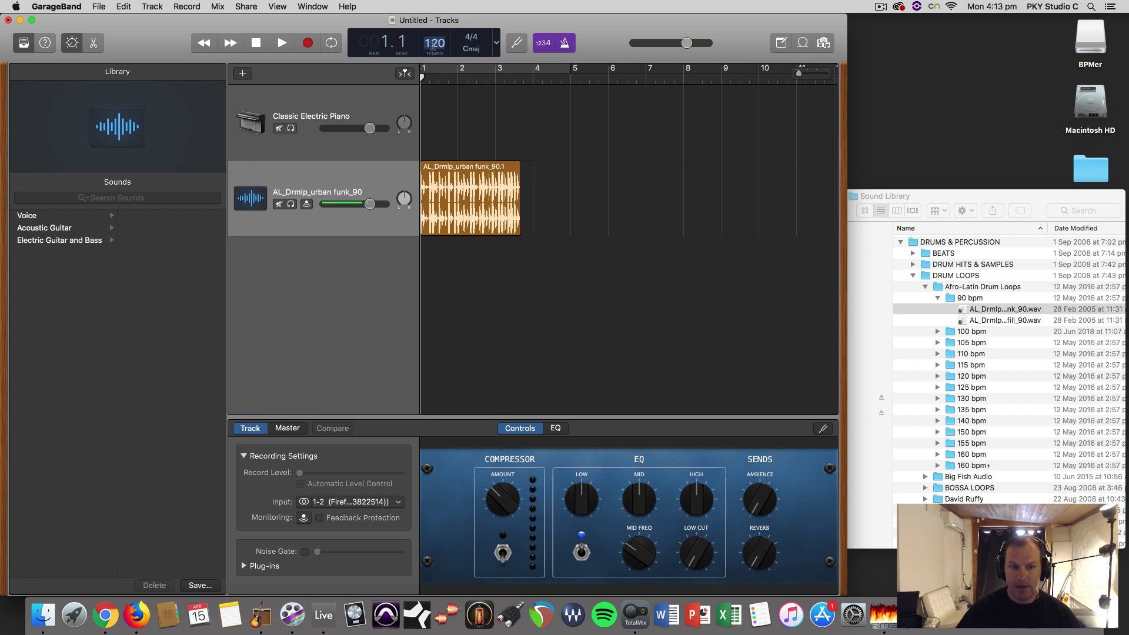
pyautogui.write('90')
pyautogui.press('Return')
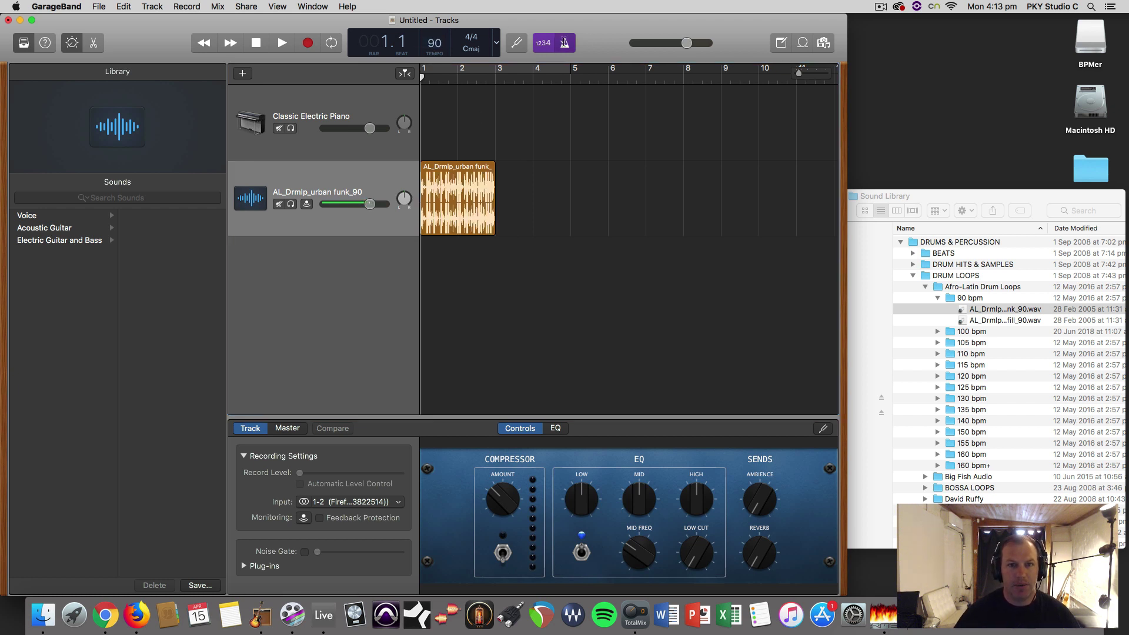
# Step: Preview the project, then convert the orange imported drum region at bar 1 into a blue audio region
pyautogui.press('space')
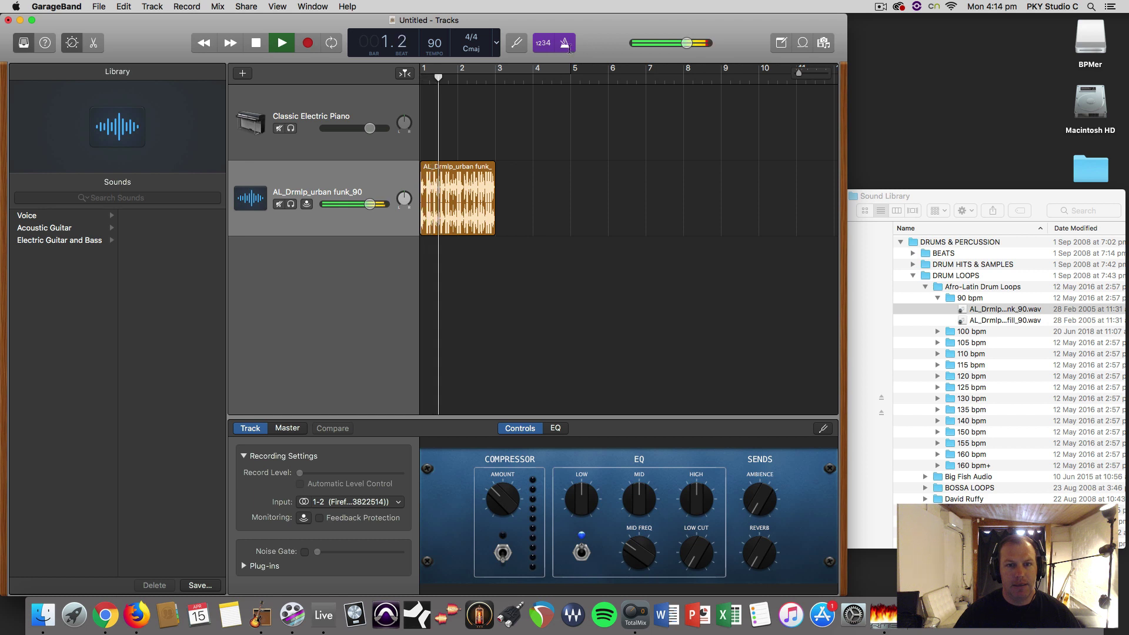
pyautogui.press('space')
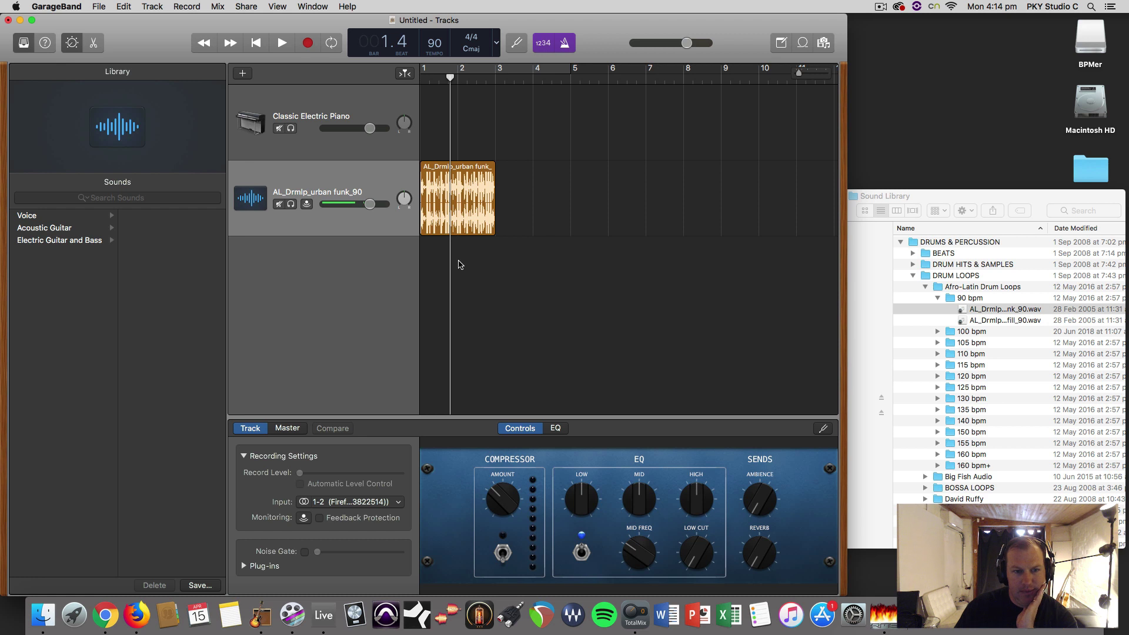
pyautogui.moveTo(450, 78); pyautogui.dragTo(422, 79)
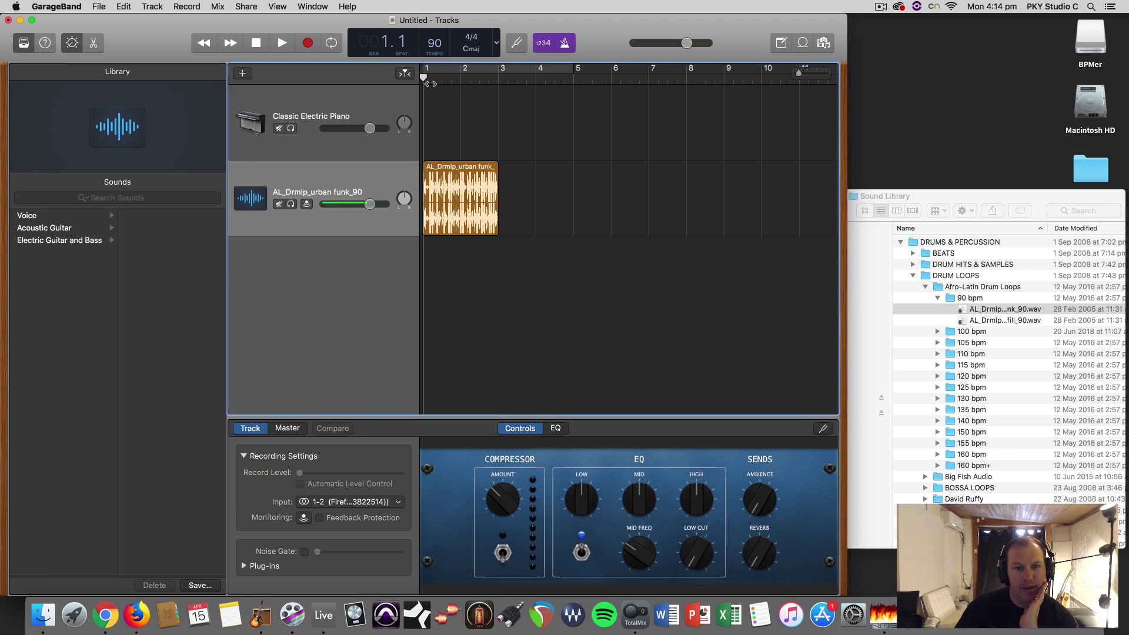
pyautogui.click(450, 169)
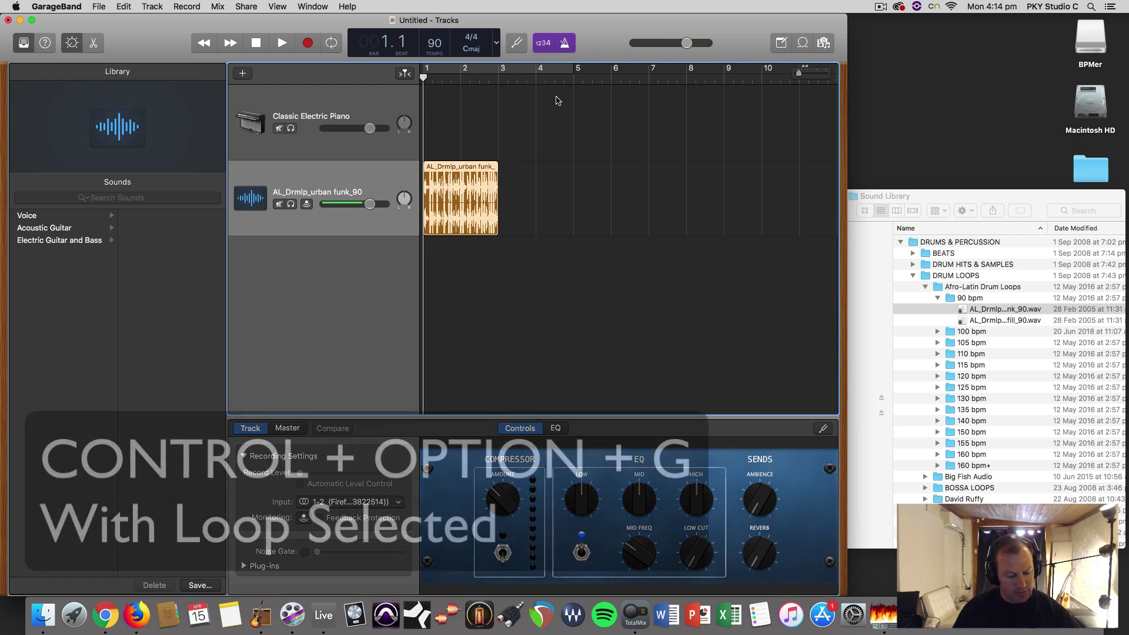
pyautogui.hotkey('ctrl', 'alt', 'g')
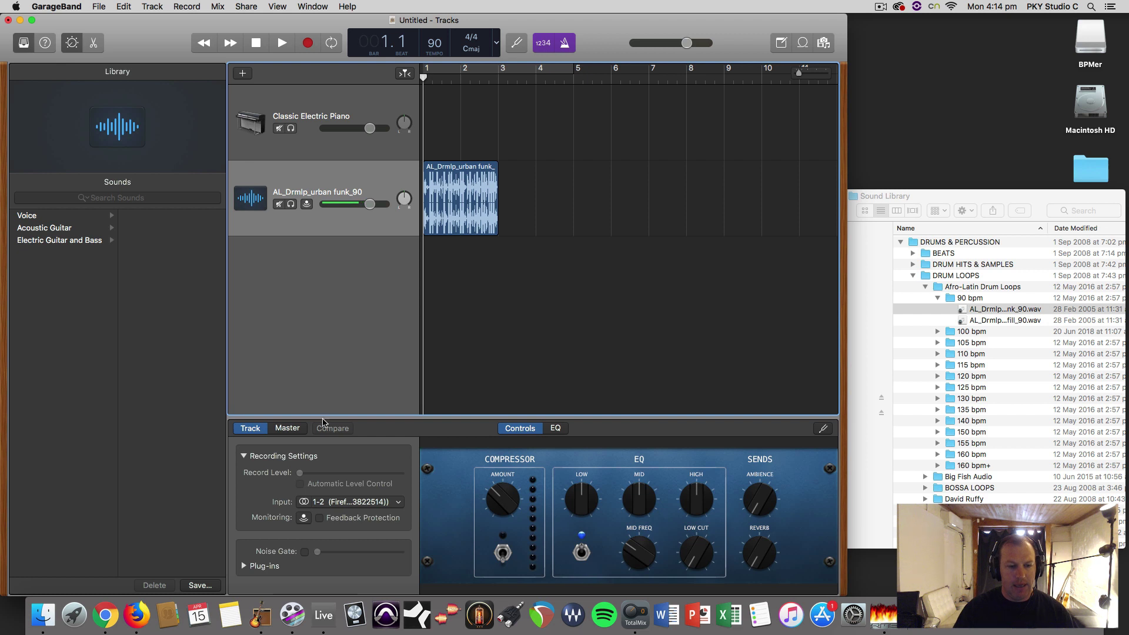
# Step: Enable Flex for the urban funk drum track in the Audio Editor and show the Loop Browser
pyautogui.doubleClick(430, 214)
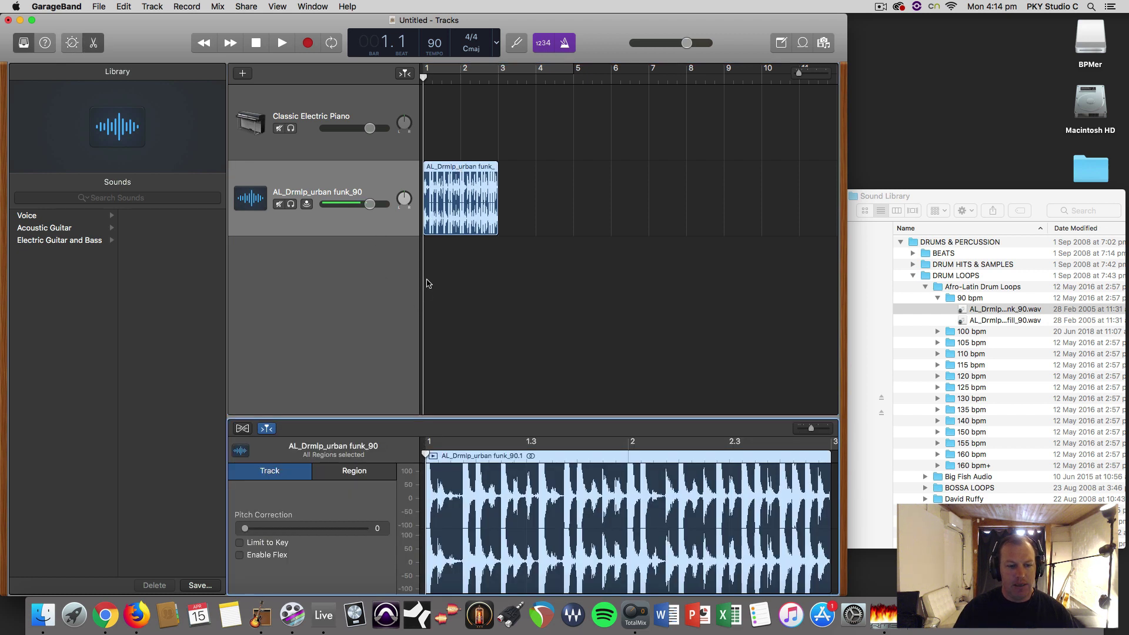
pyautogui.click(323, 474)
pyautogui.click(280, 477)
pyautogui.click(353, 472)
pyautogui.click(273, 473)
pyautogui.click(240, 556)
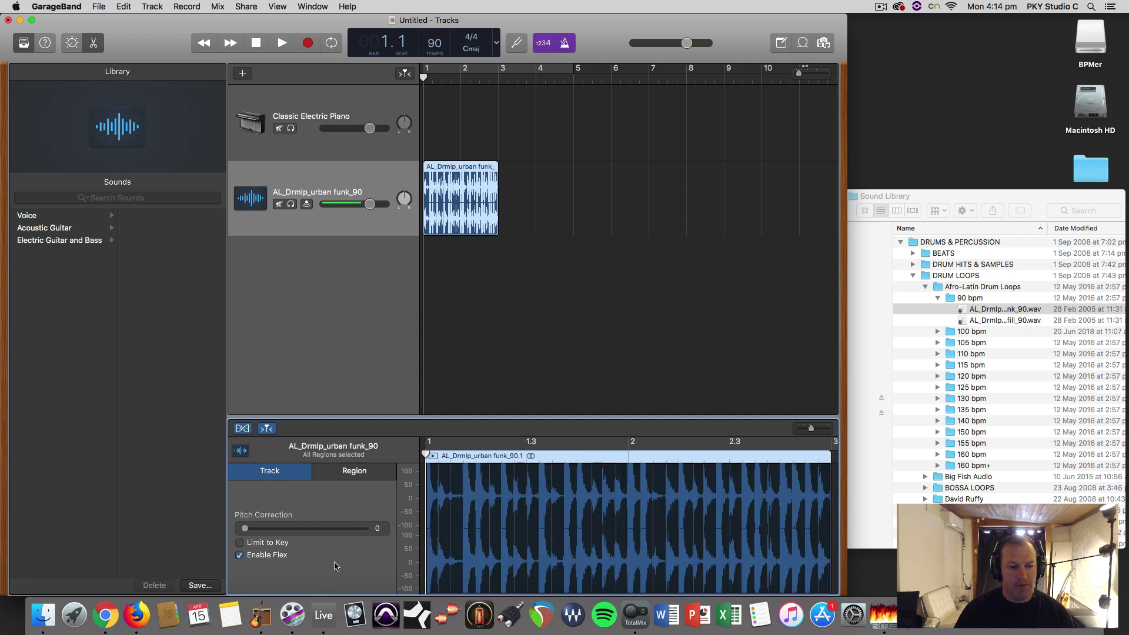
pyautogui.click(350, 477)
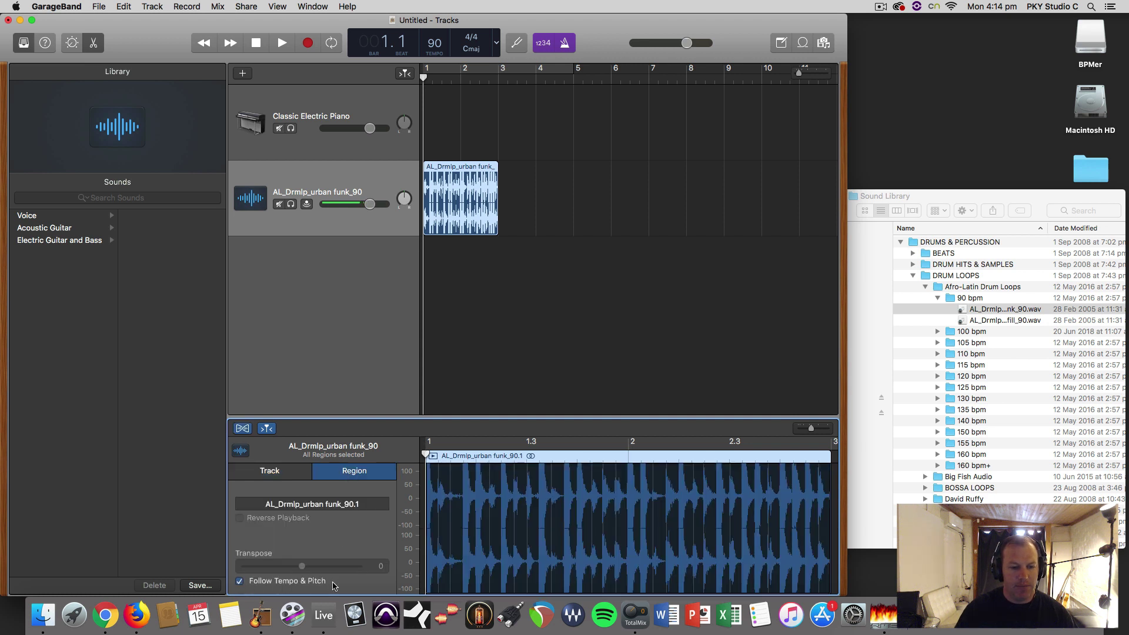
pyautogui.click(802, 43)
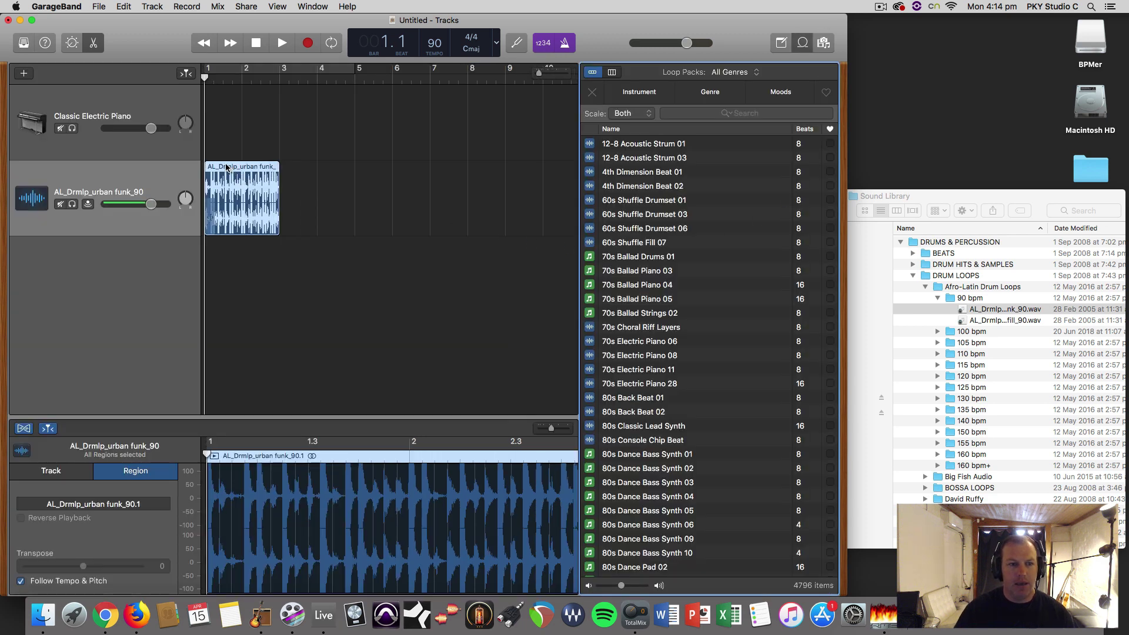
# Step: Drop the drum region into the Loop Browser and create it as loop 'Nat Loop Funky Drums 1'
pyautogui.moveTo(232, 171); pyautogui.dragTo(701, 231)
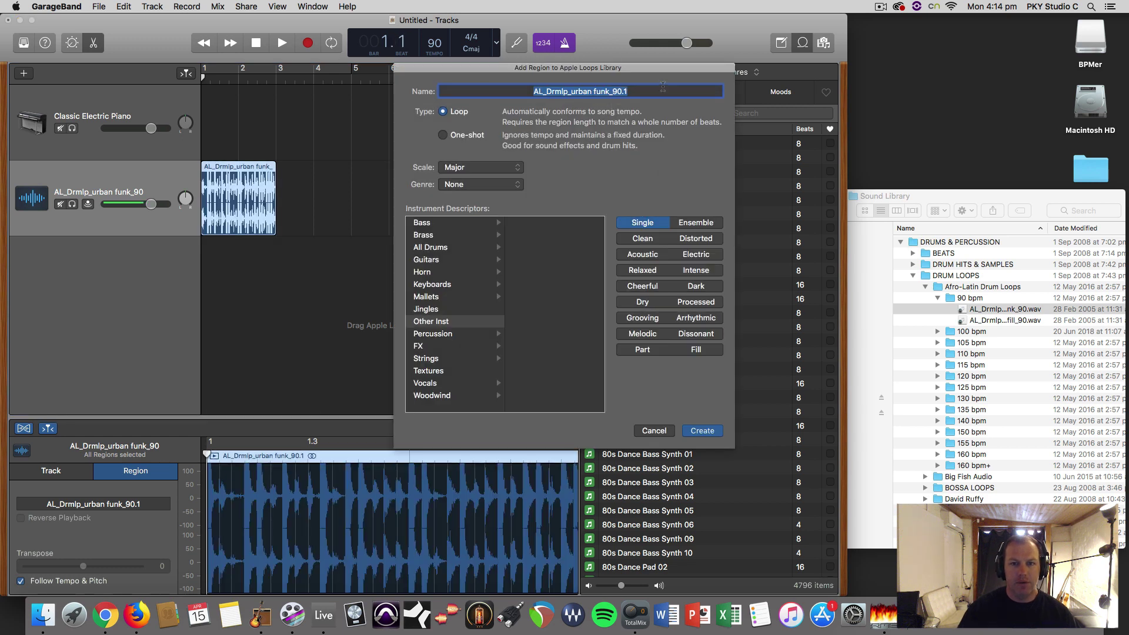
pyautogui.write('Super Funky ')
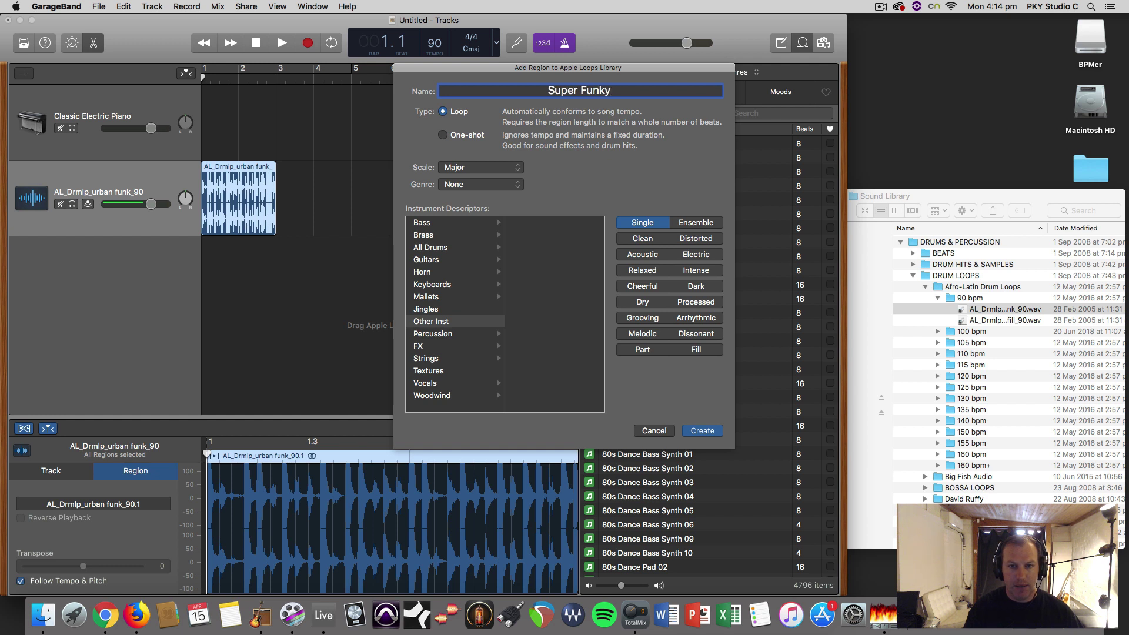
pyautogui.write('L')
pyautogui.press('BackSpace')
pyautogui.press('BackSpace')
pyautogui.press('BackSpace')
pyautogui.press('BackSpace')
pyautogui.press('BackSpace')
pyautogui.press('BackSpace')
pyautogui.press('BackSpace')
pyautogui.press('BackSpace')
pyautogui.press('BackSpace')
pyautogui.press('BackSpace')
pyautogui.press('BackSpace')
pyautogui.press('BackSpace')
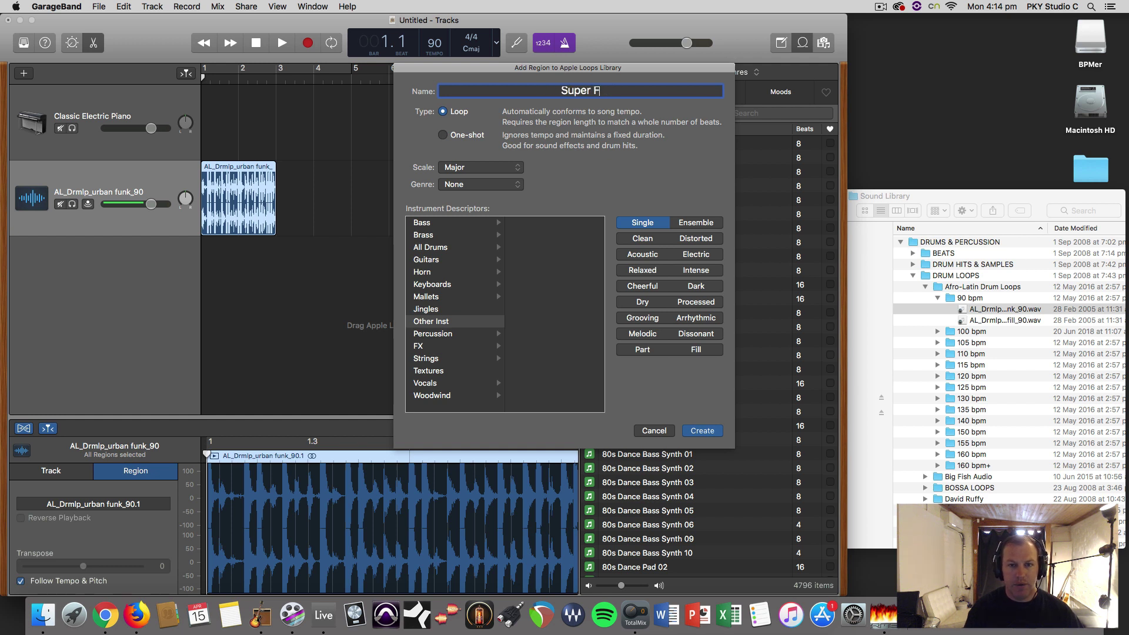
pyautogui.write('Nat Lo')
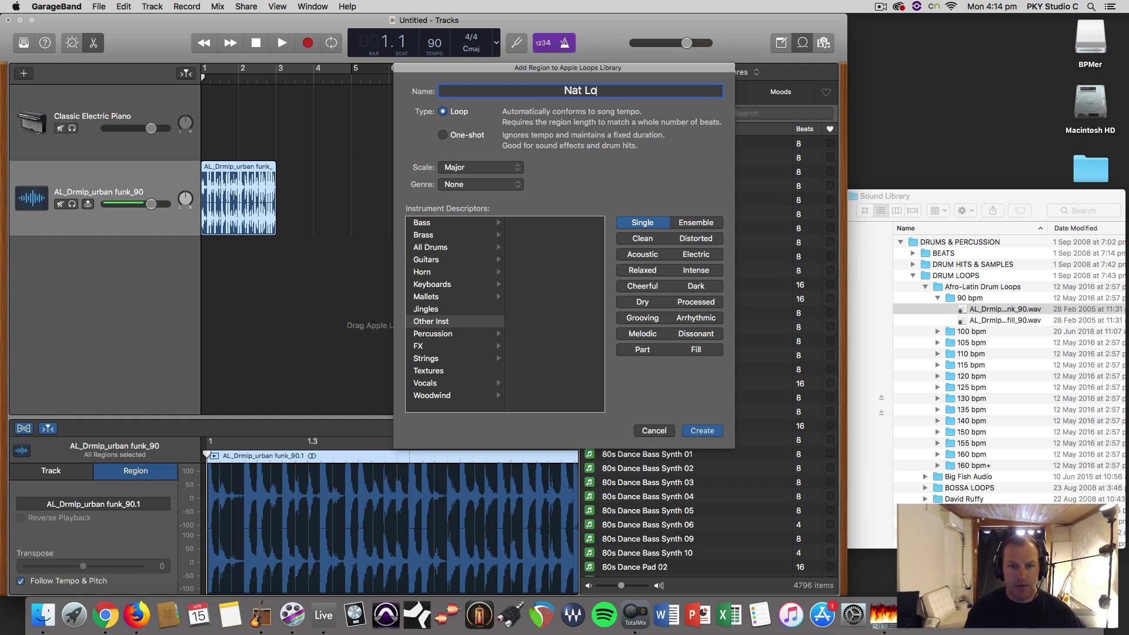
pyautogui.write('op Funky Drums 1')
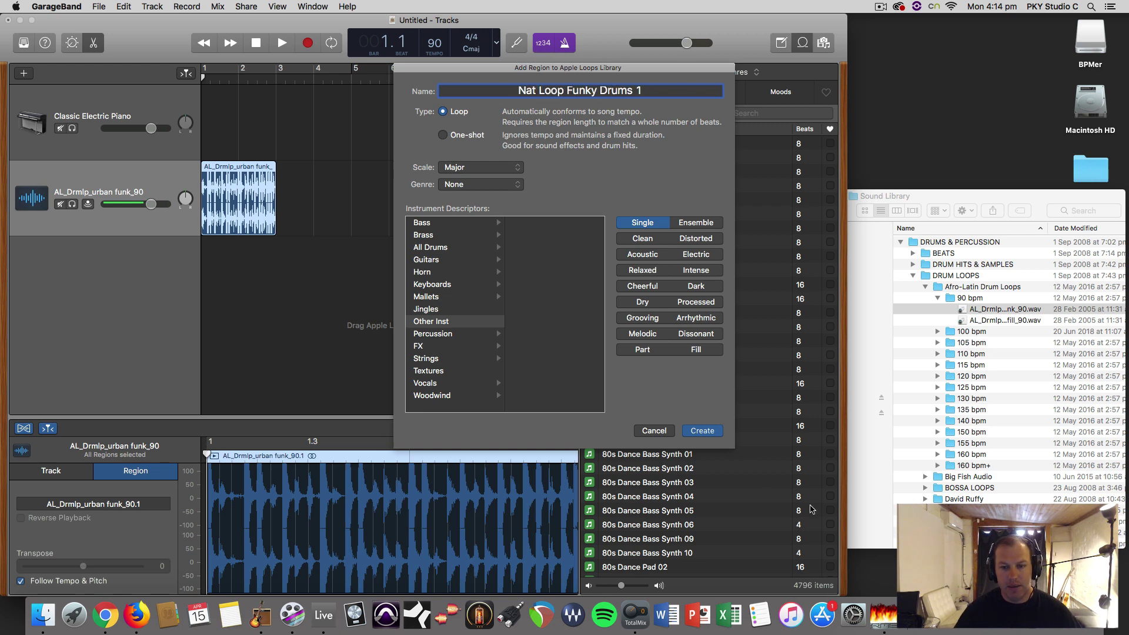
pyautogui.click(702, 431)
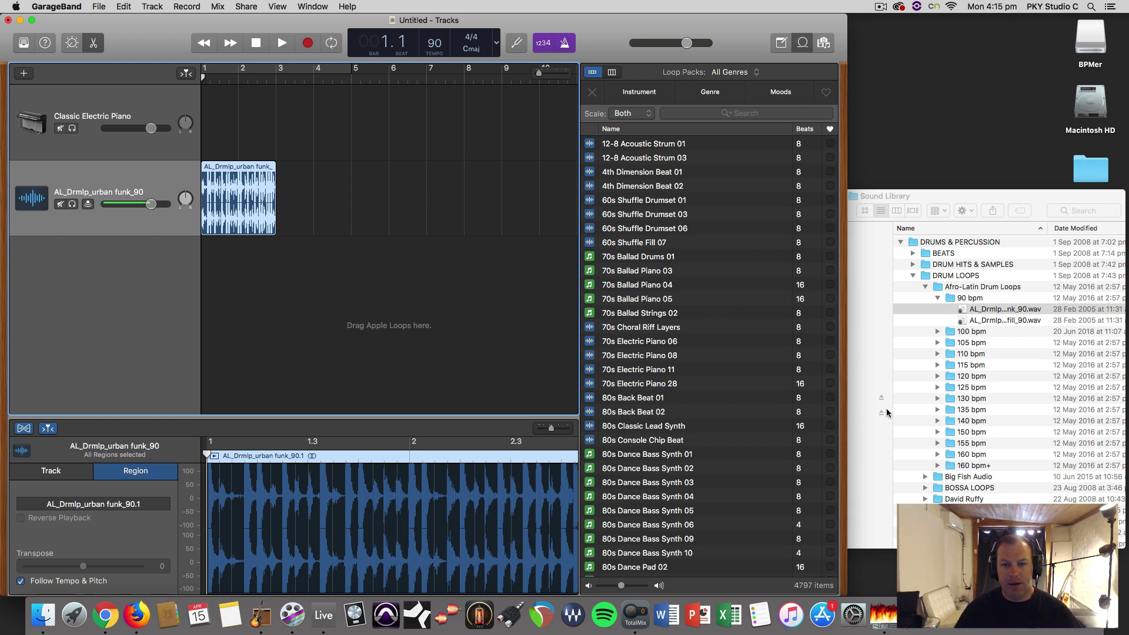
# Step: Close the Untitled project without saving it
pyautogui.scroll(3, 677, 282)
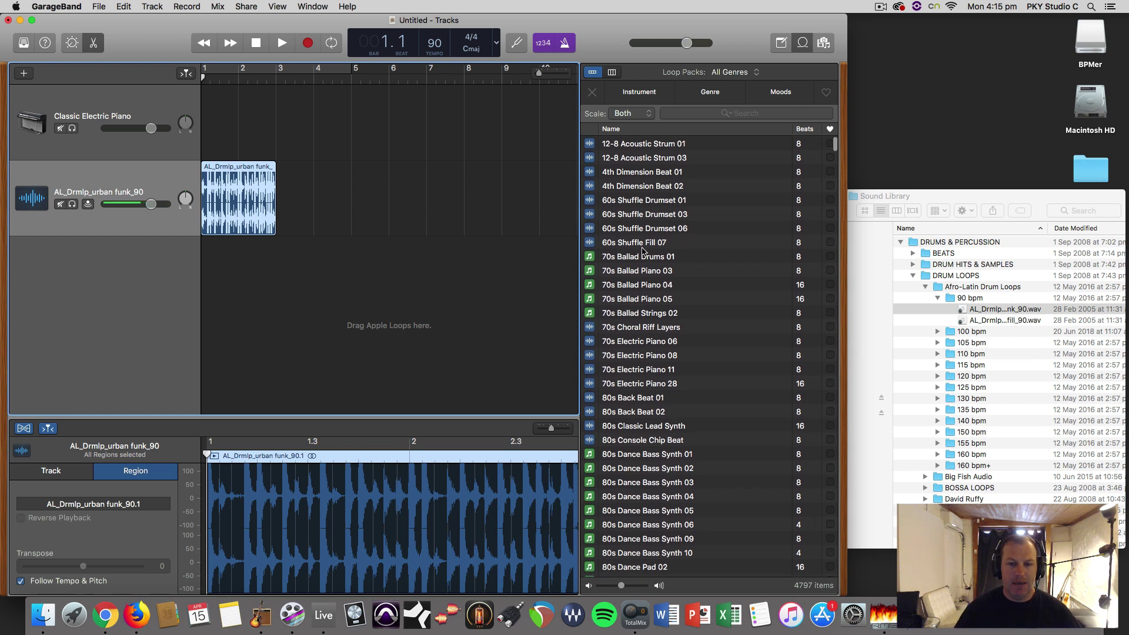
pyautogui.click(97, 6)
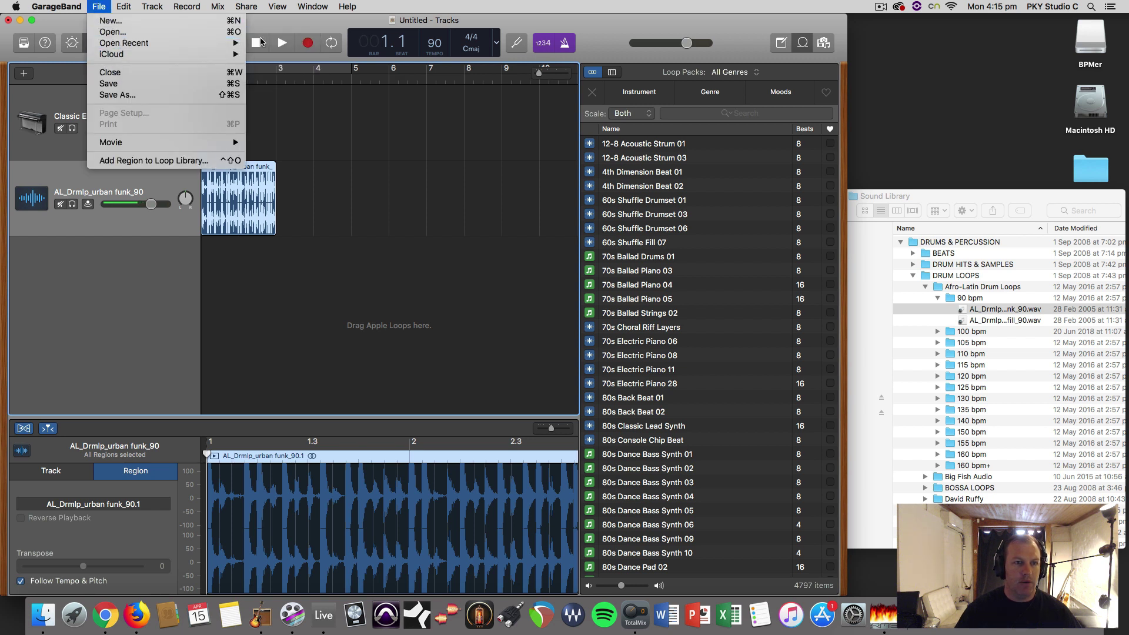
pyautogui.moveTo(119, 43)
pyautogui.click(284, 45)
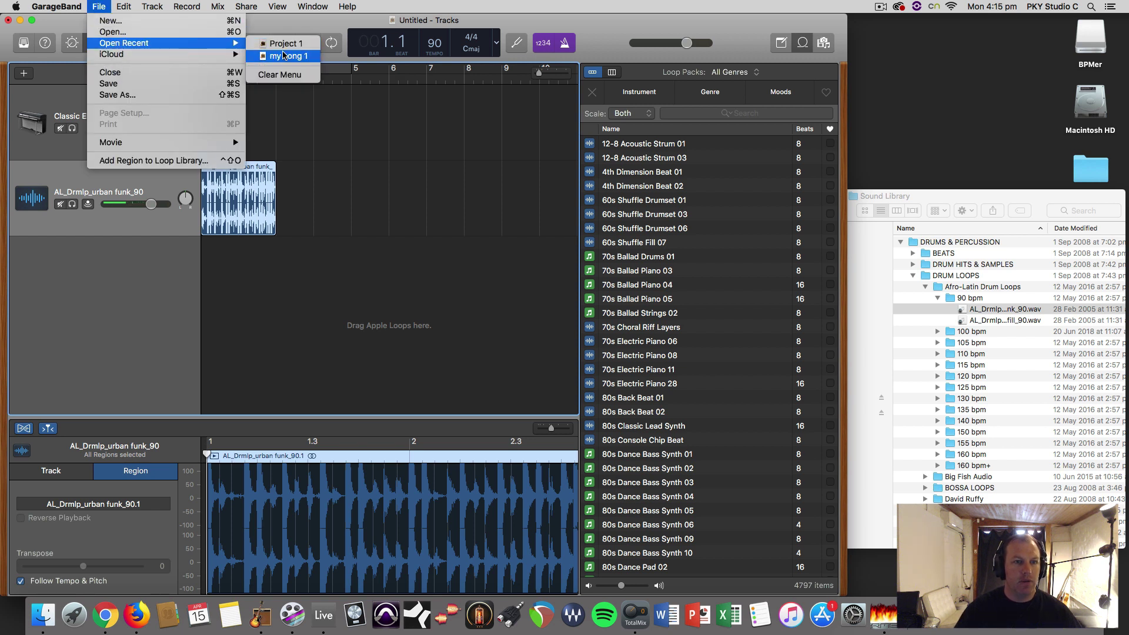
pyautogui.click(530, 211)
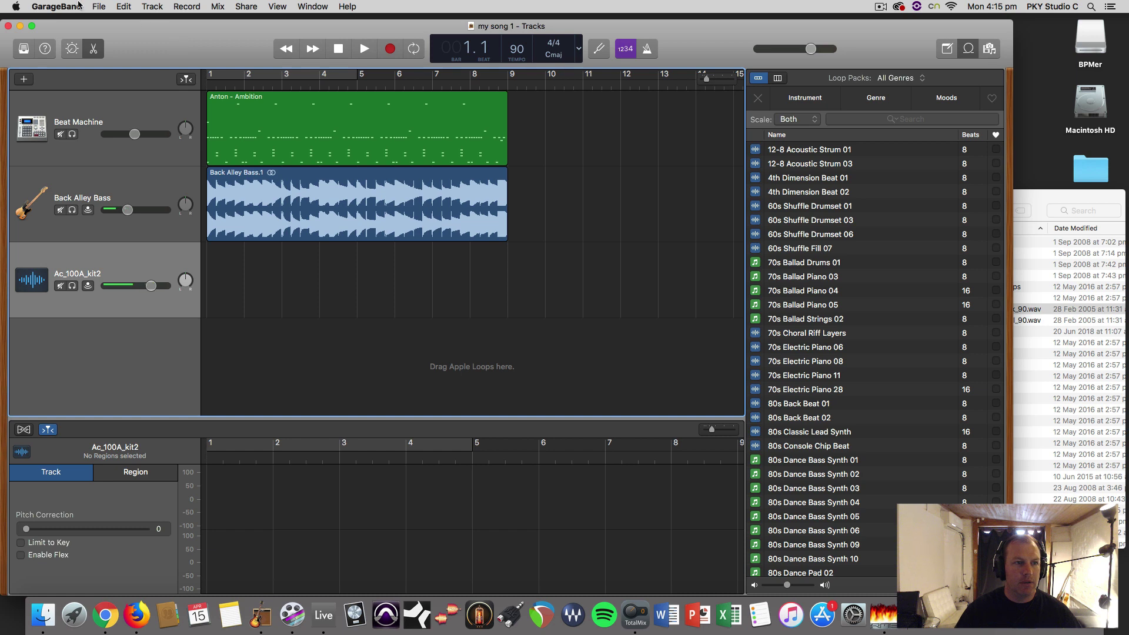
# Step: Open Project 1 from the recent projects list
pyautogui.click(99, 6)
pyautogui.moveTo(151, 45)
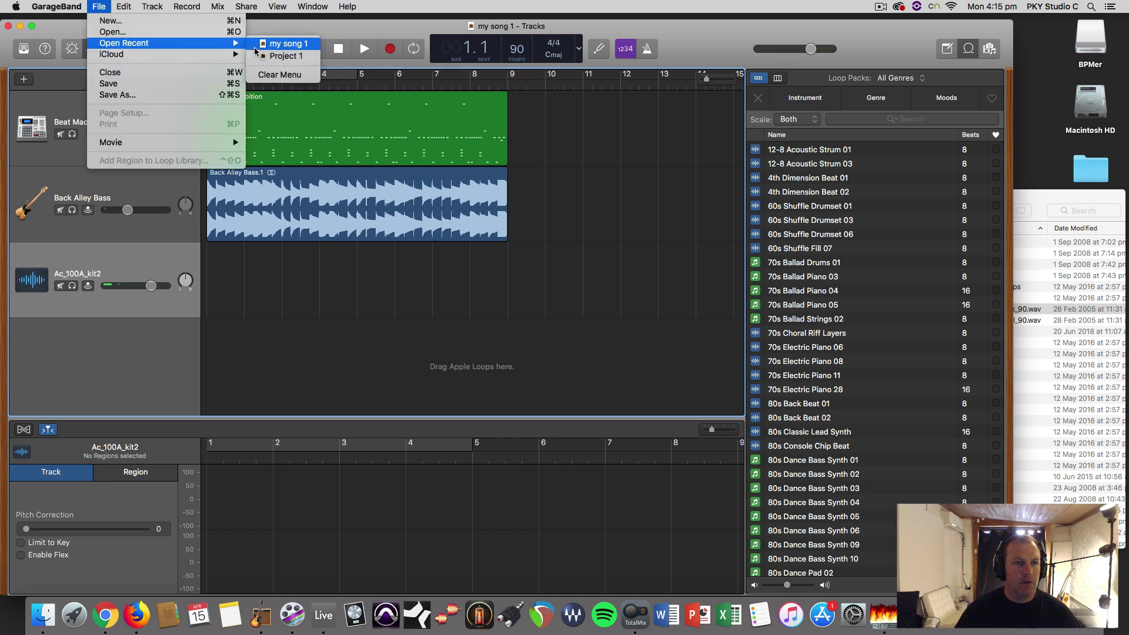
pyautogui.click(276, 56)
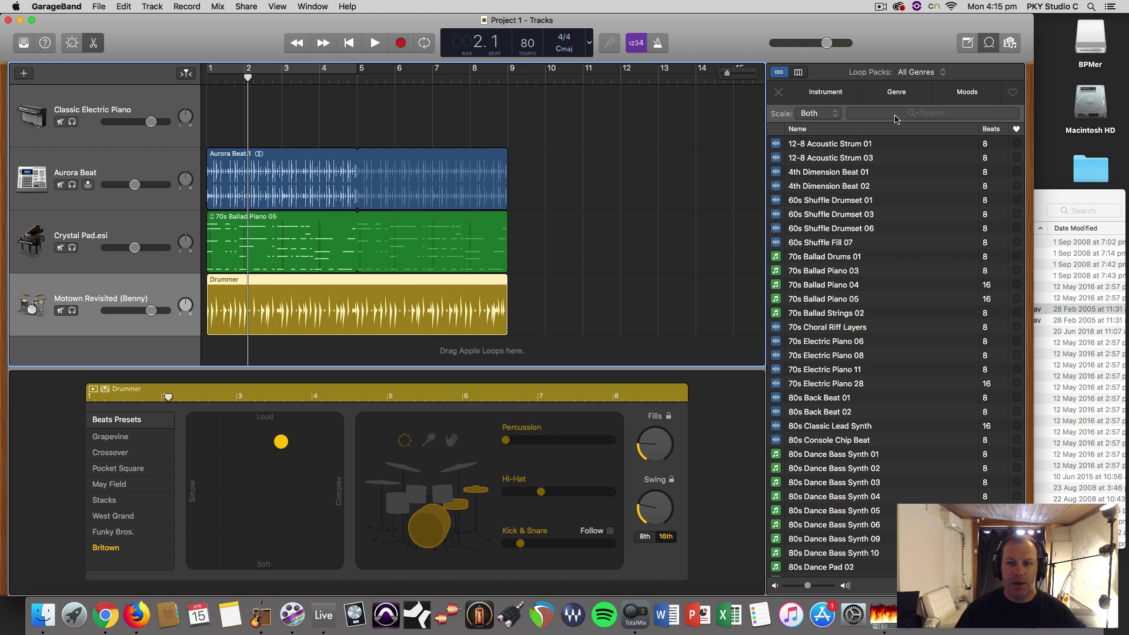
# Step: Find 'nat' in the Loop Browser, add Nat Loop Funky Drums 1 as a new track, and return to bar 1
pyautogui.click(891, 113)
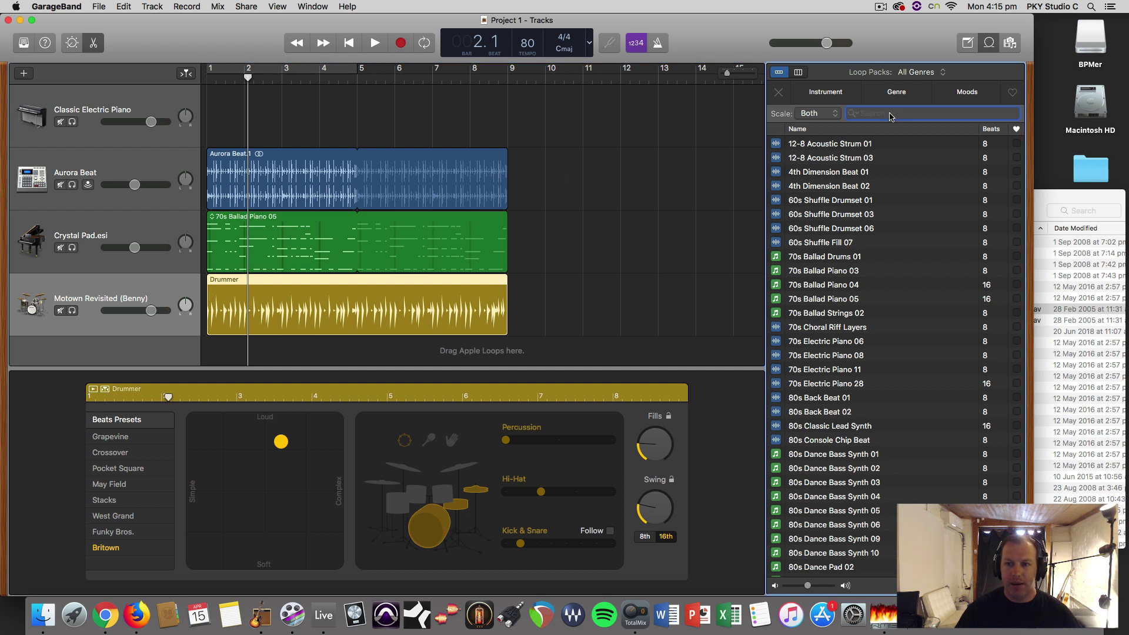
pyautogui.write('nat')
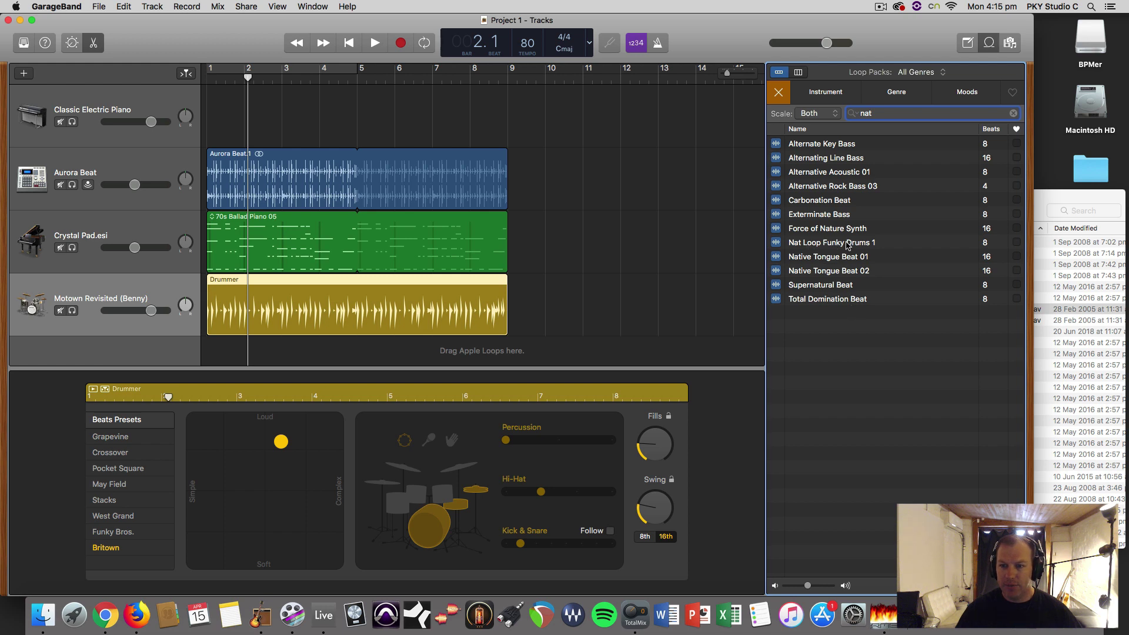
pyautogui.moveTo(847, 245); pyautogui.dragTo(232, 336)
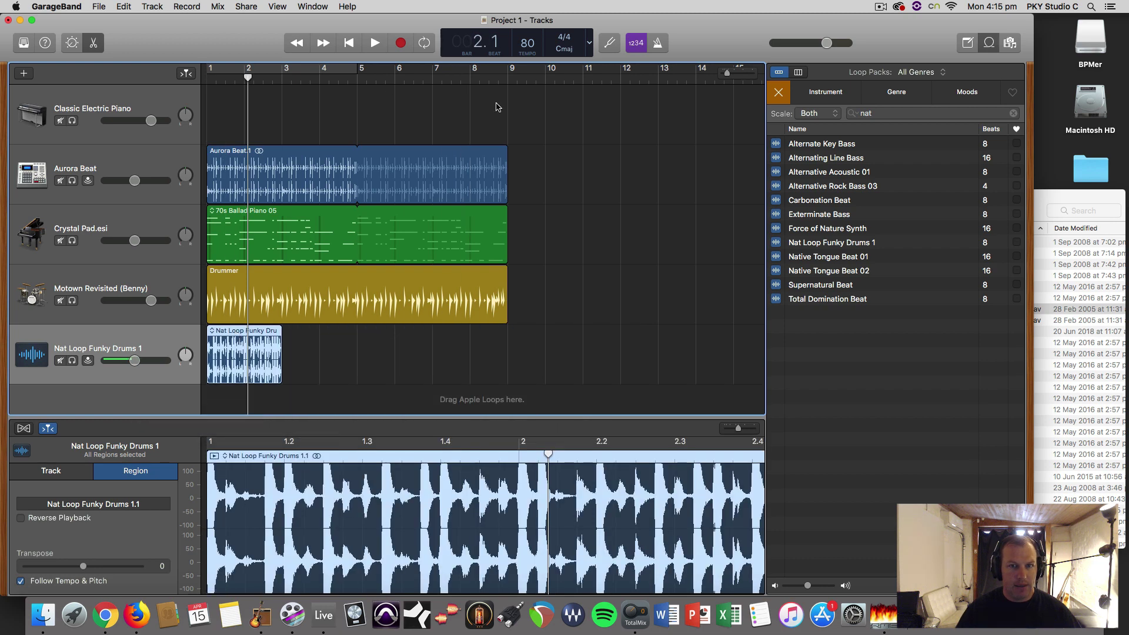
pyautogui.moveTo(256, 81); pyautogui.dragTo(207, 77)
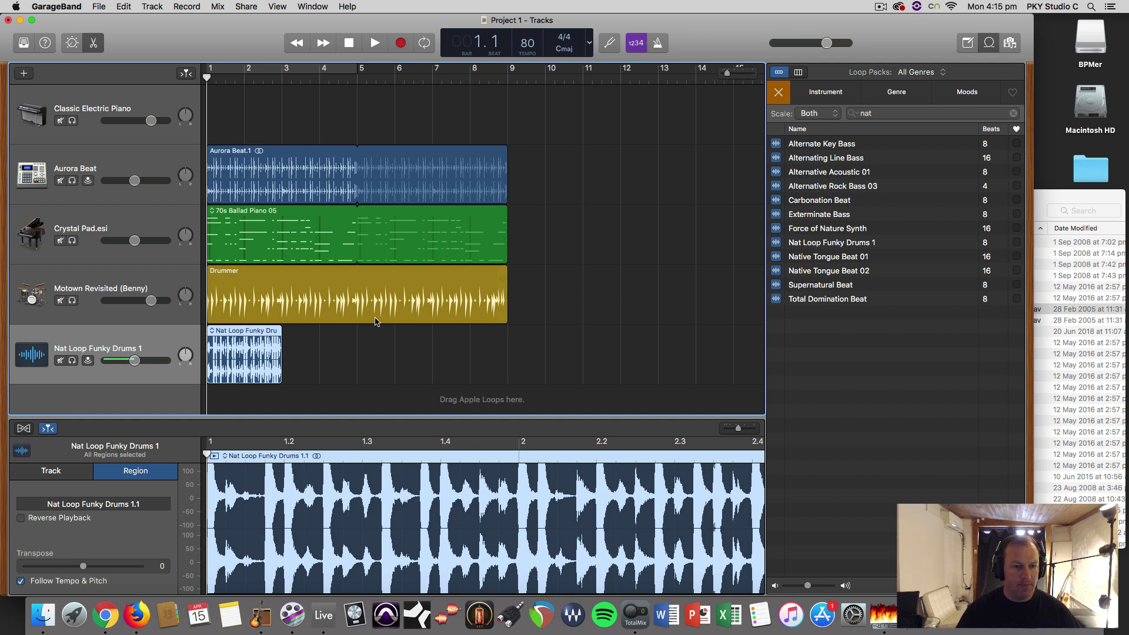
# Step: Loop the drum region to bar 9; set Motown Revisited -12 dB, Aurora Beat -13 dB, Nat Loop -3.8 dB
pyautogui.press('space')
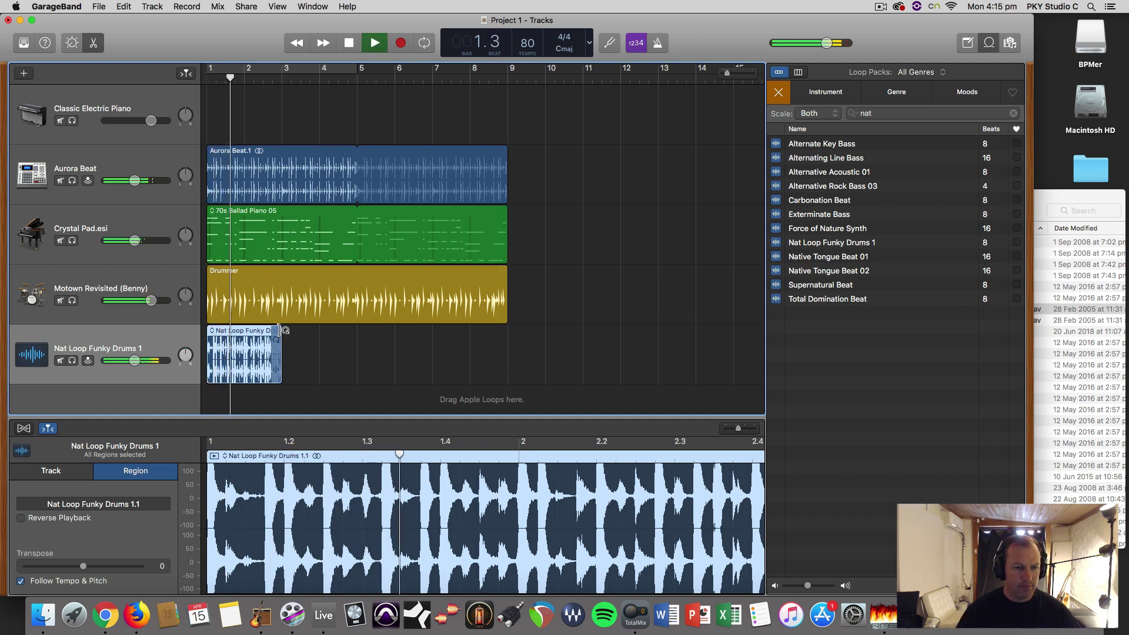
pyautogui.moveTo(280, 329); pyautogui.dragTo(504, 338)
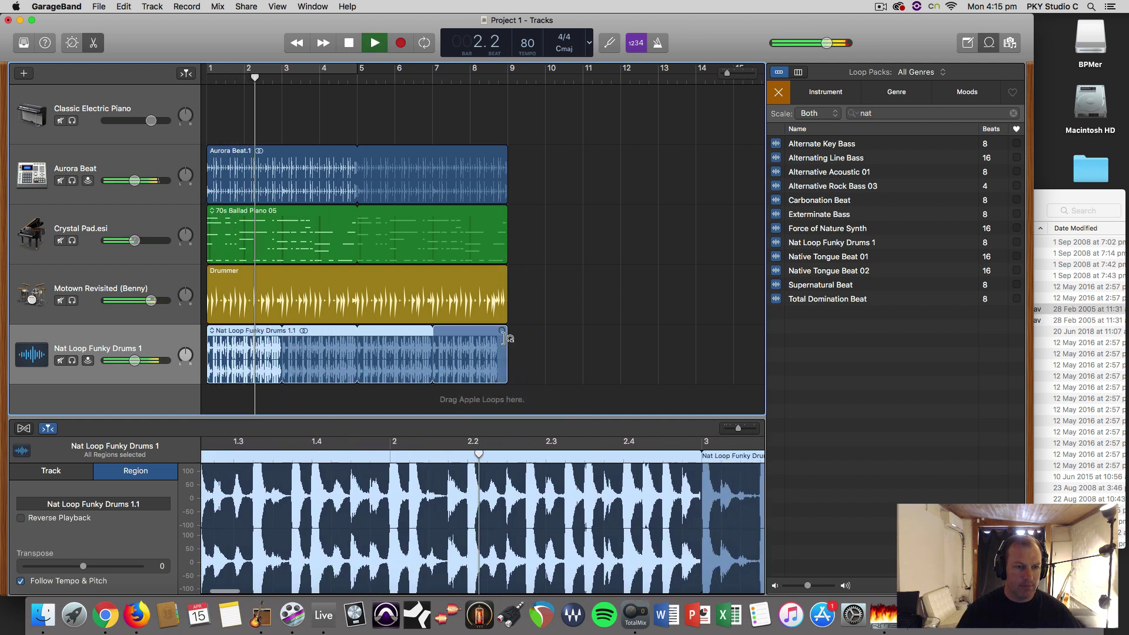
pyautogui.moveTo(151, 300); pyautogui.dragTo(122, 300)
pyautogui.moveTo(134, 181); pyautogui.dragTo(123, 180)
pyautogui.moveTo(134, 361); pyautogui.dragTo(142, 360)
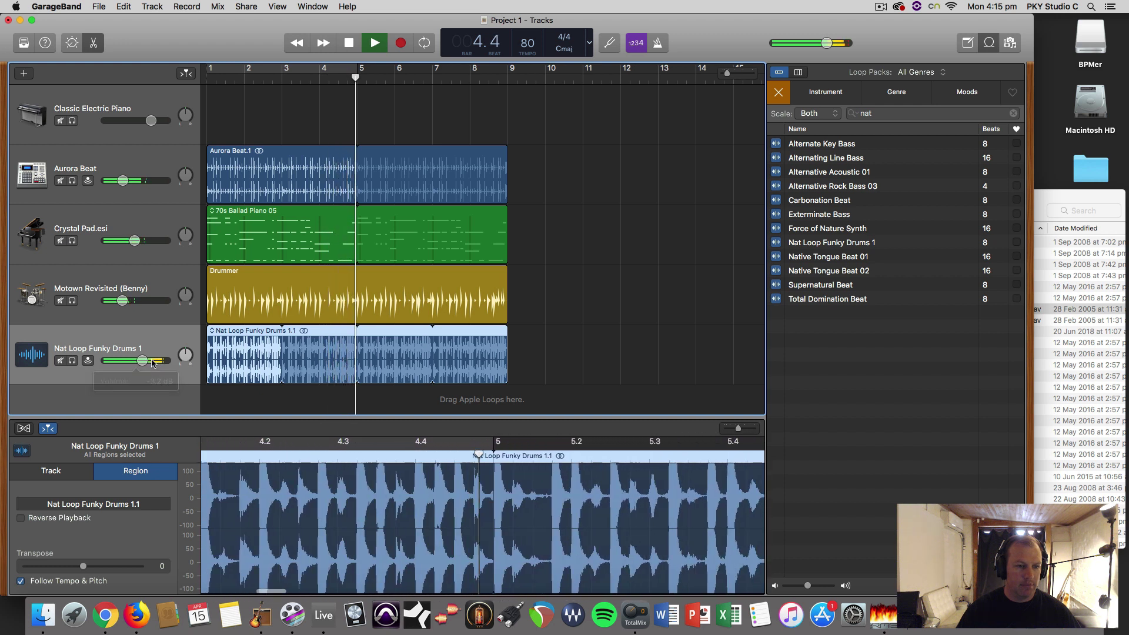
pyautogui.press('space')
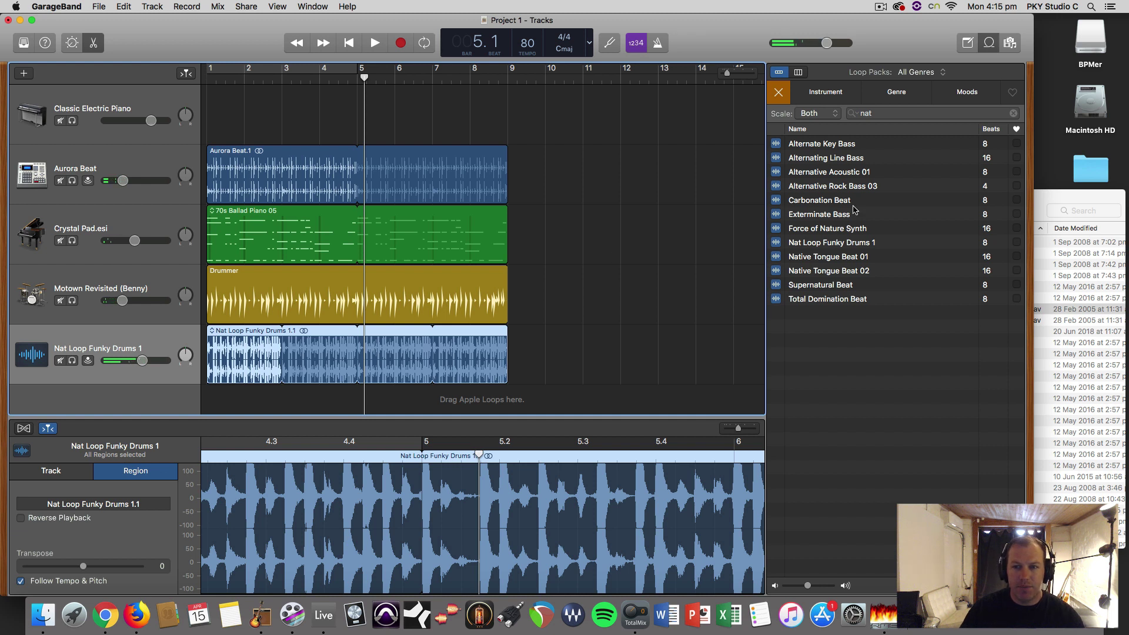
# Step: Clear the 'nat' search in the Loop Browser and drag the playhead back to bar 1
pyautogui.click(894, 117)
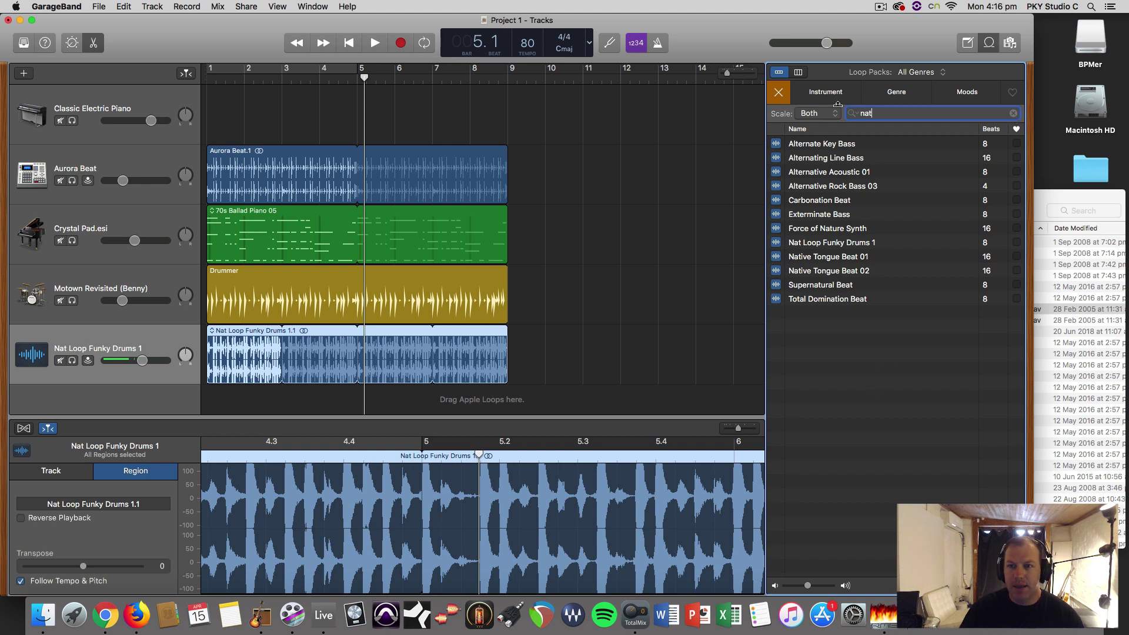
pyautogui.click(1014, 114)
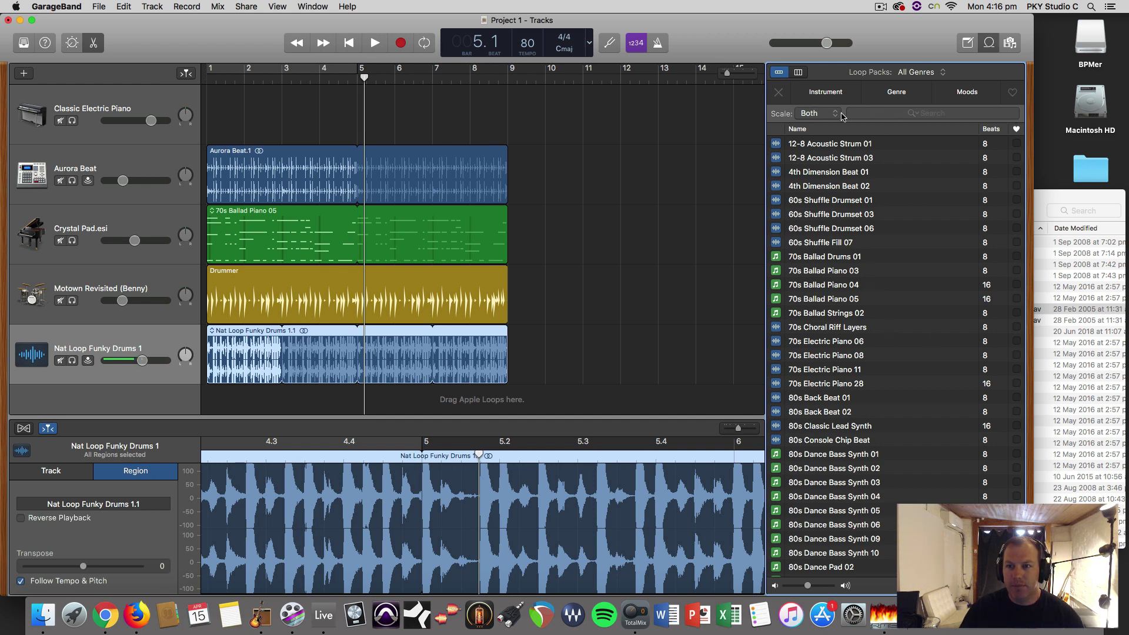
pyautogui.scroll(-20, 815, 287)
pyautogui.scroll(20, 877, 389)
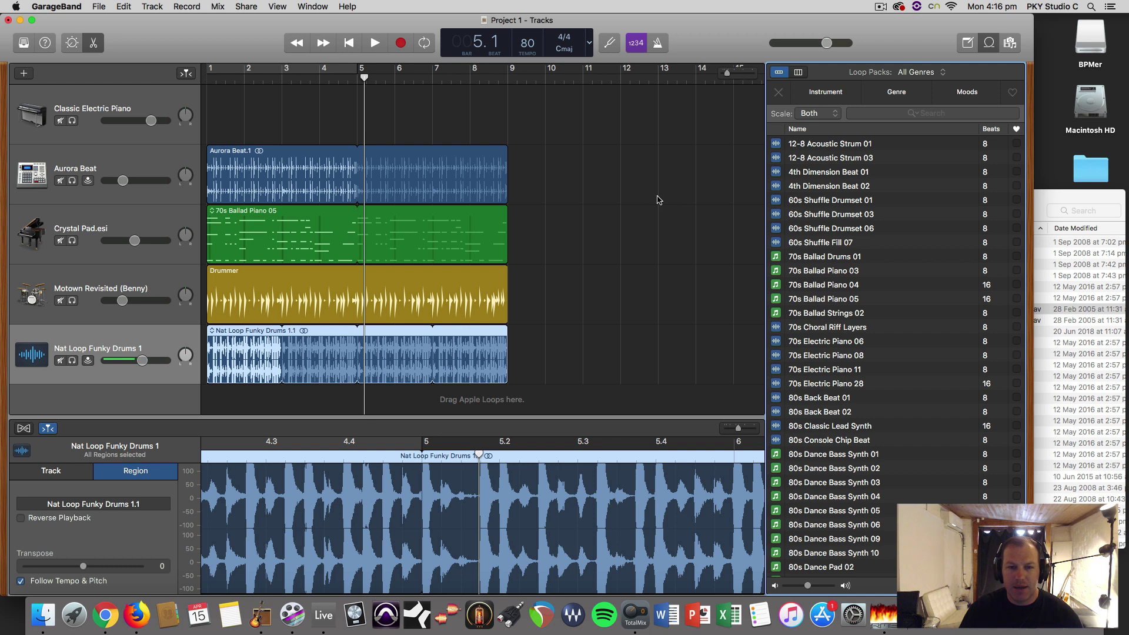
pyautogui.moveTo(365, 79); pyautogui.dragTo(200, 79)
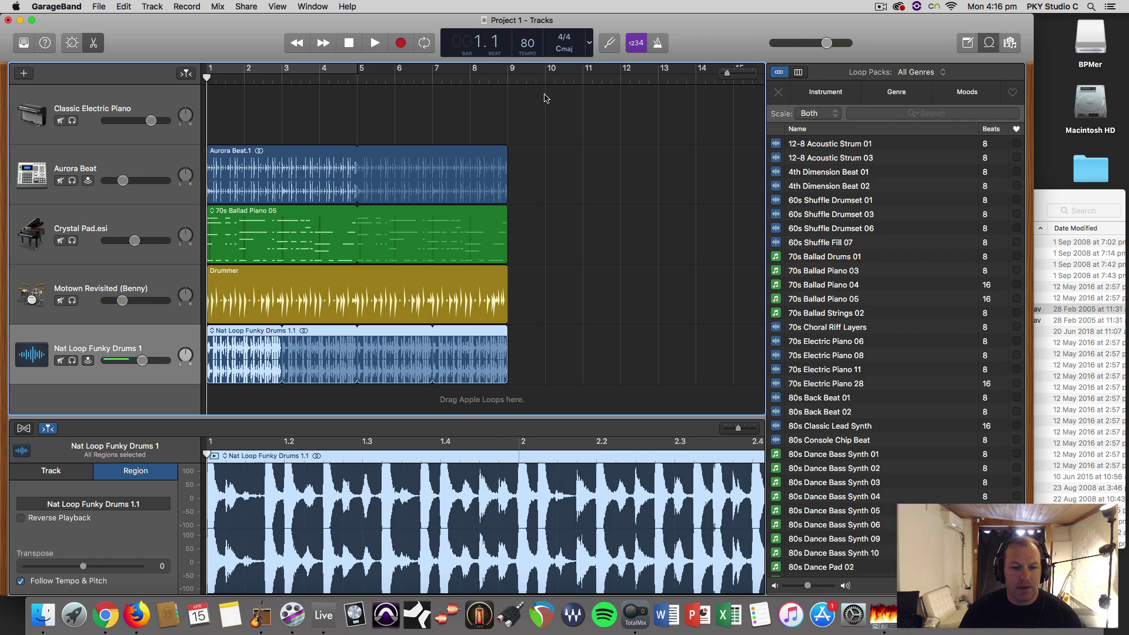